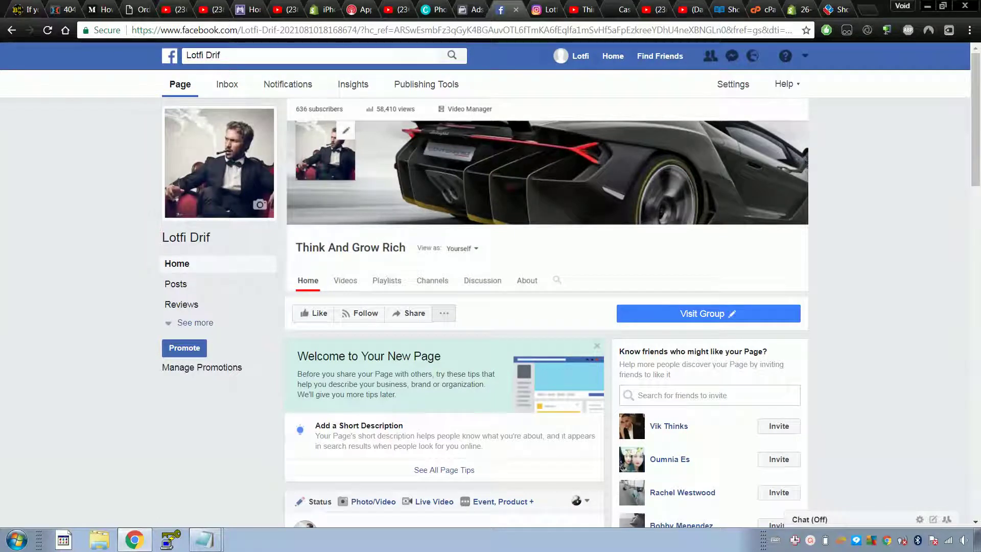
Step: Switch to the Ads Manager tab and scroll through the 28 campaigns' results, reach and spend
{"action": "mouse_move", "coordinate": [219, 546]}
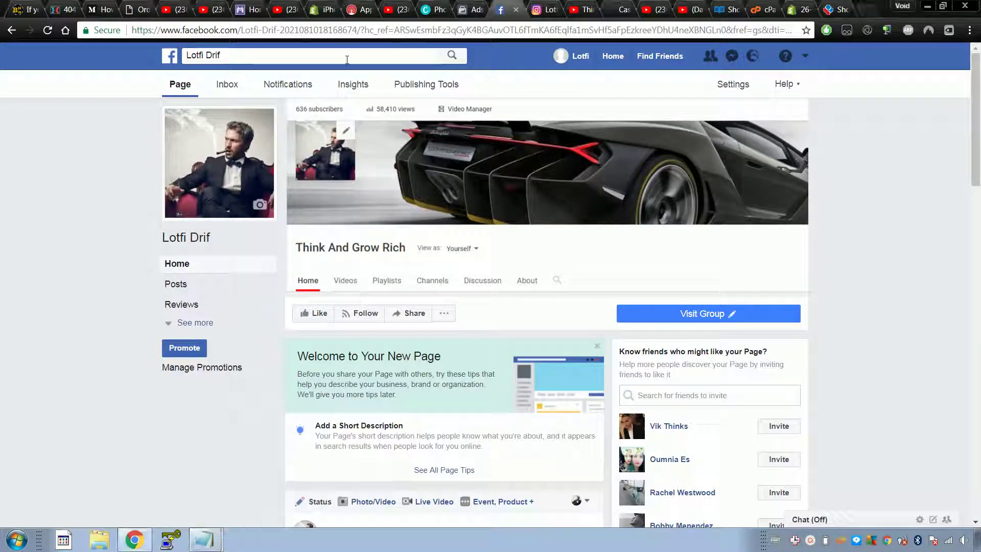
{"action": "left_click", "coordinate": [474, 5]}
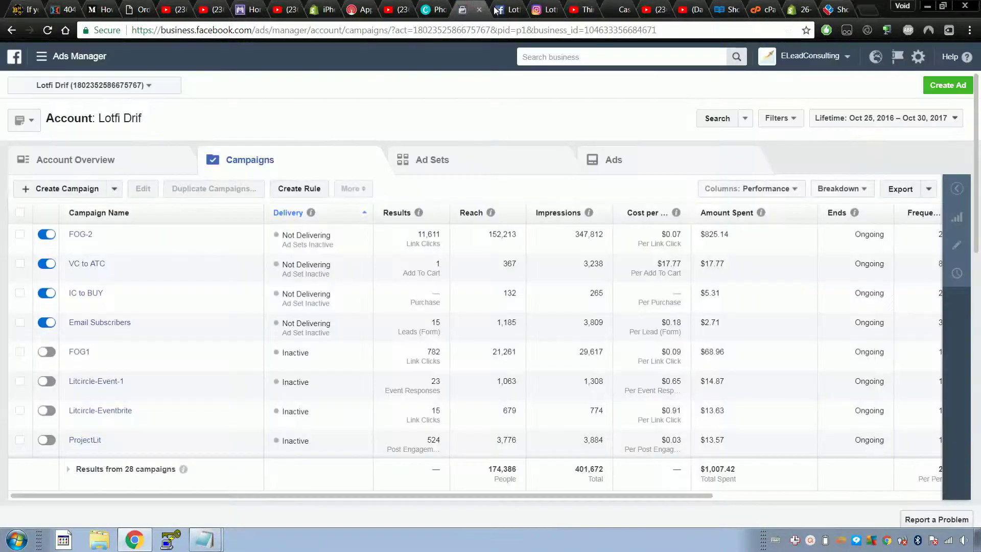
{"action": "left_click", "coordinate": [499, 9]}
{"action": "left_click", "coordinate": [465, 9]}
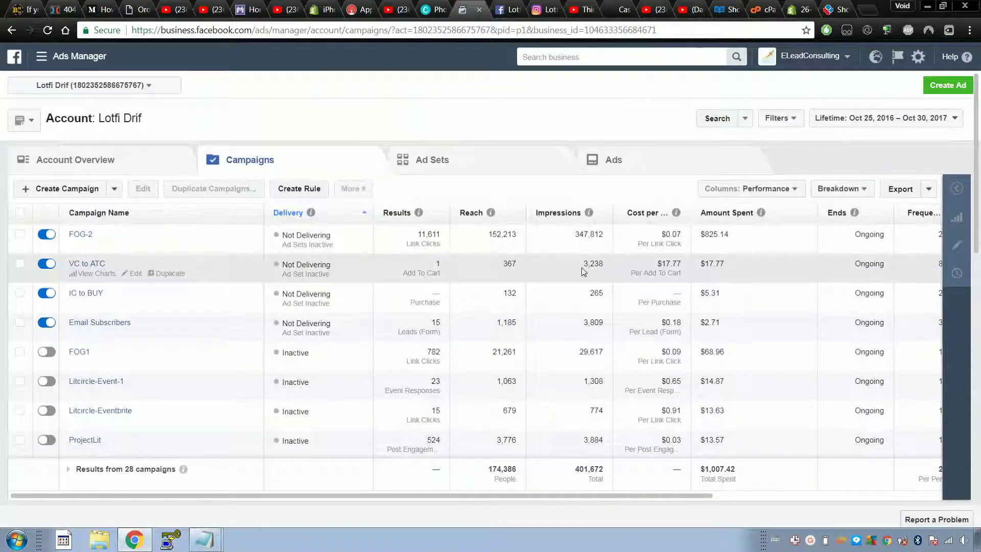
{"action": "left_click", "coordinate": [502, 5]}
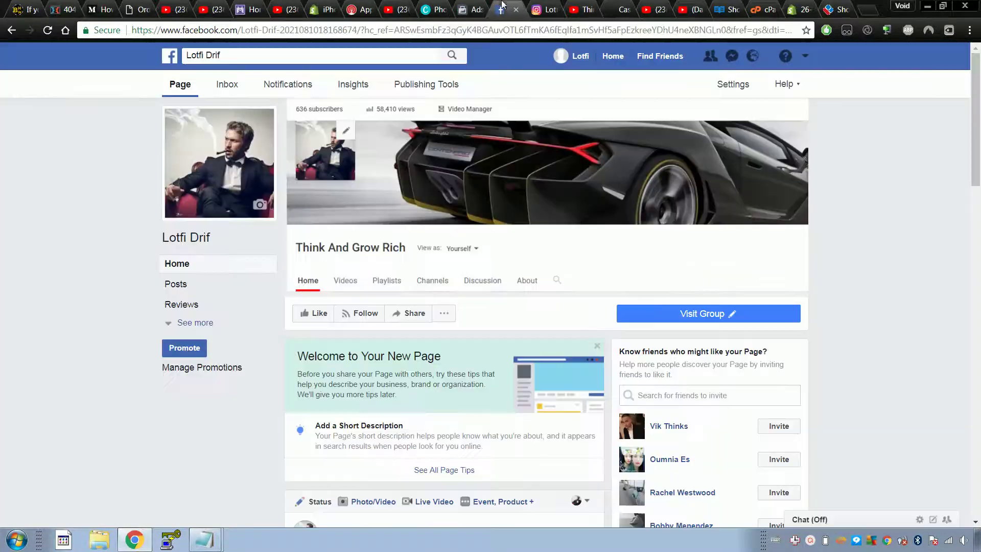
{"action": "left_click", "coordinate": [461, 6]}
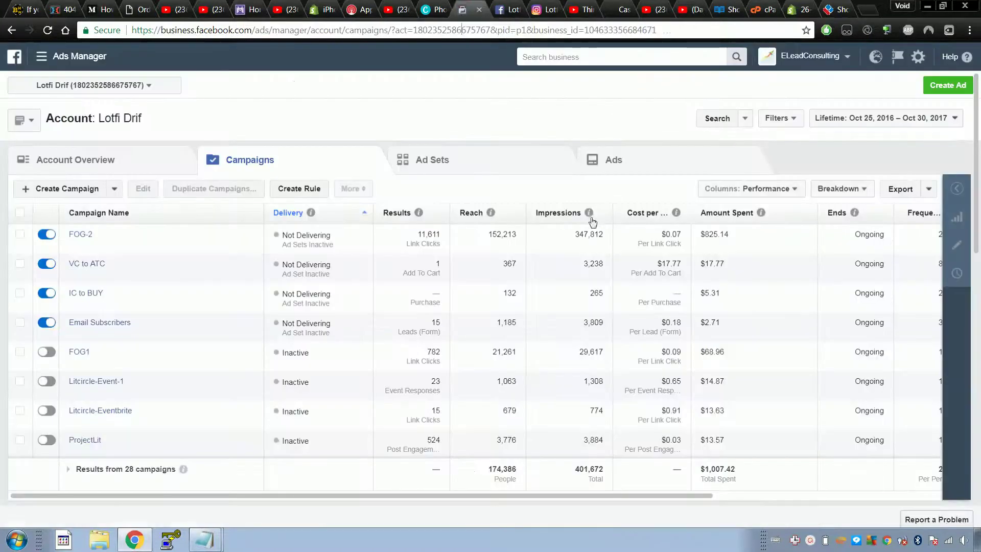
{"action": "mouse_move", "coordinate": [589, 212]}
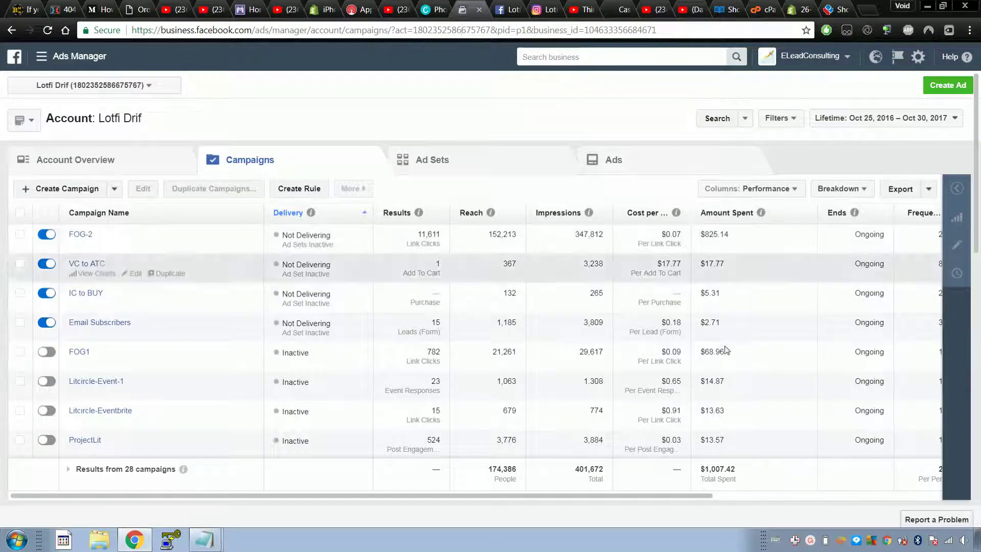
{"action": "scroll", "coordinate": [678, 314], "scroll_direction": "down", "scroll_amount": 3}
{"action": "scroll", "coordinate": [680, 317], "scroll_direction": "down", "scroll_amount": 2}
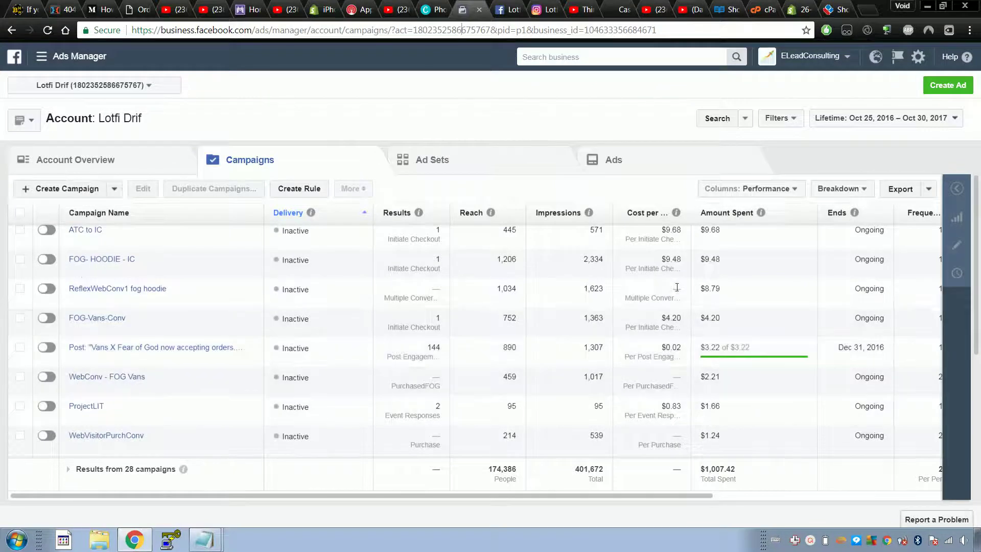
{"action": "scroll", "coordinate": [673, 317], "scroll_direction": "up", "scroll_amount": 2}
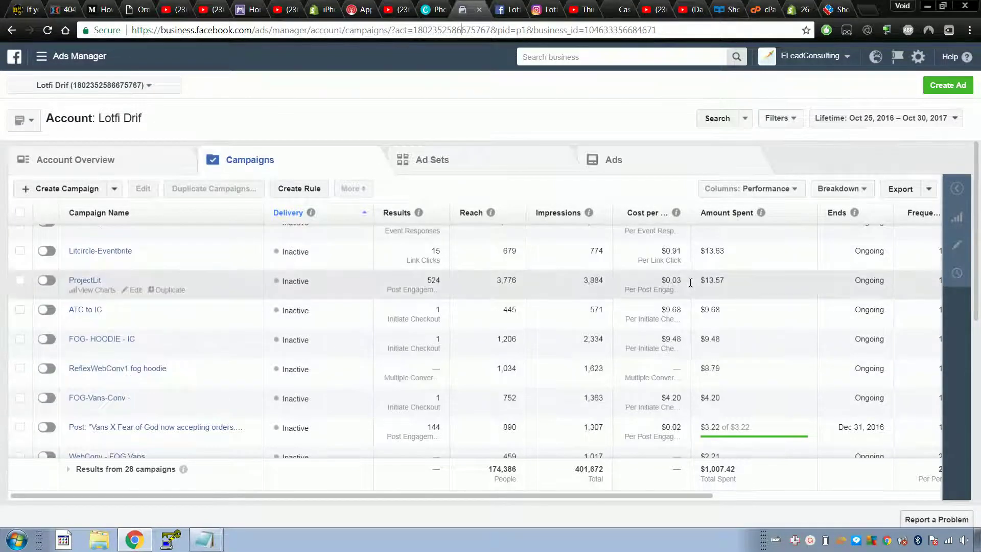
{"action": "scroll", "coordinate": [672, 285], "scroll_direction": "up", "scroll_amount": 3}
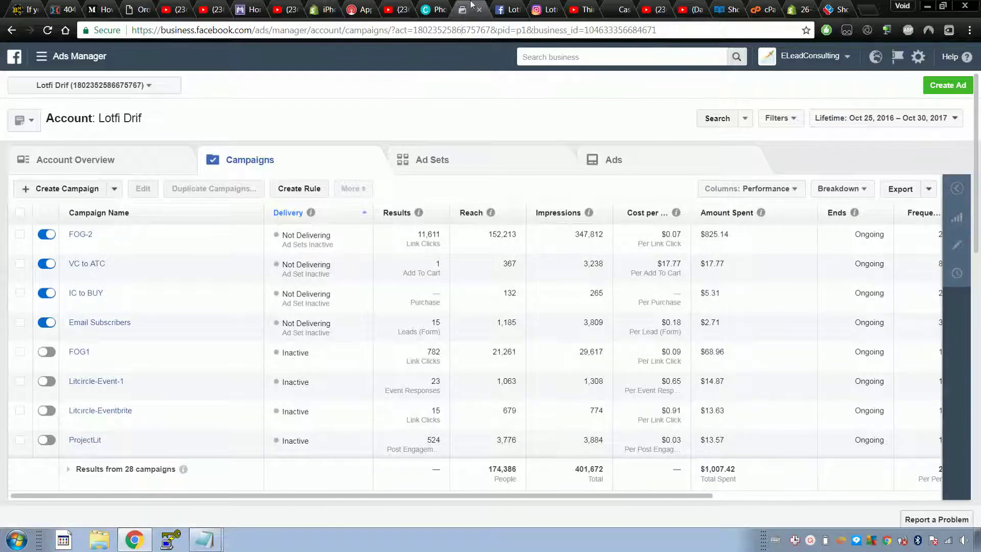
Step: Glance at the Facebook page and the business account list, returning to the Campaigns table
{"action": "left_click", "coordinate": [509, 7]}
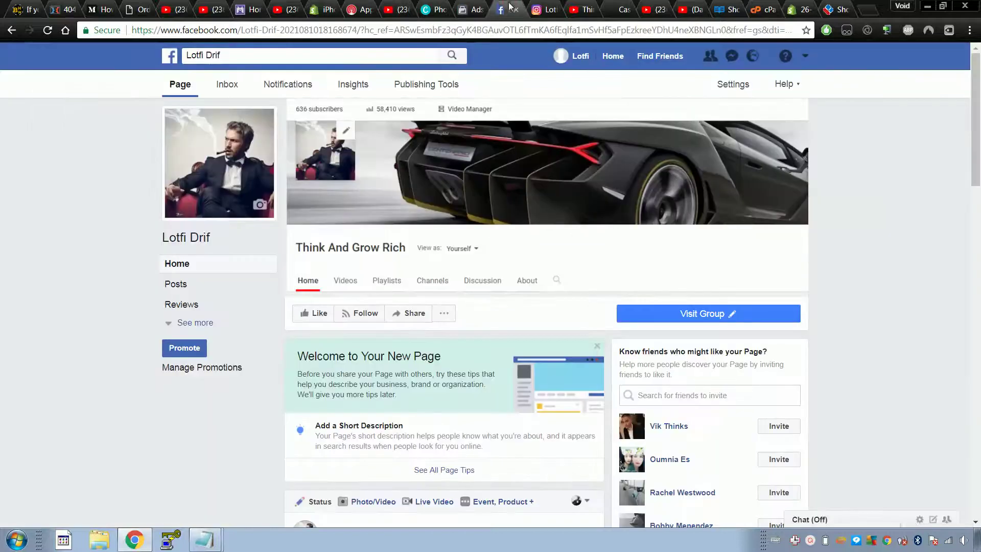
{"action": "left_click", "coordinate": [476, 8]}
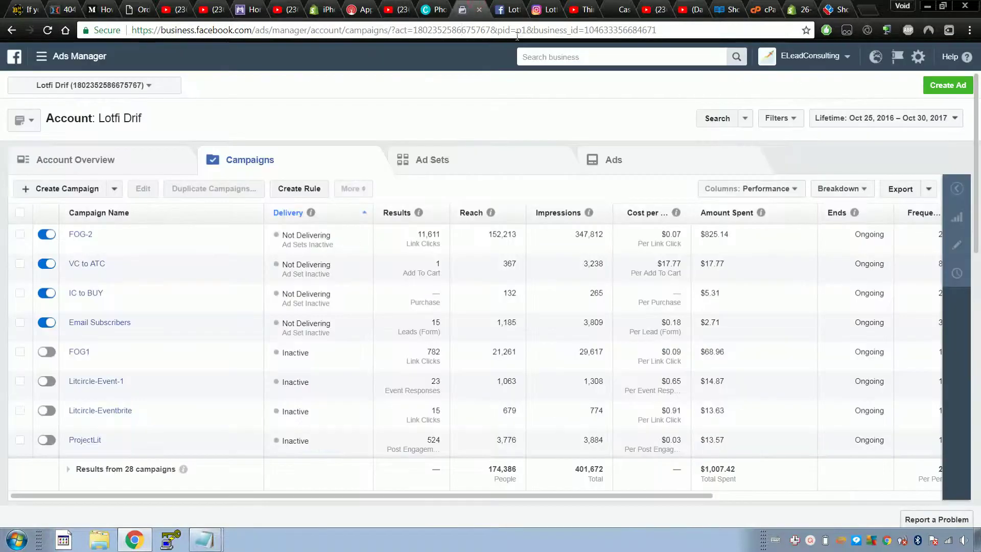
{"action": "left_click", "coordinate": [811, 57]}
{"action": "left_click", "coordinate": [810, 64]}
{"action": "left_click", "coordinate": [508, 5]}
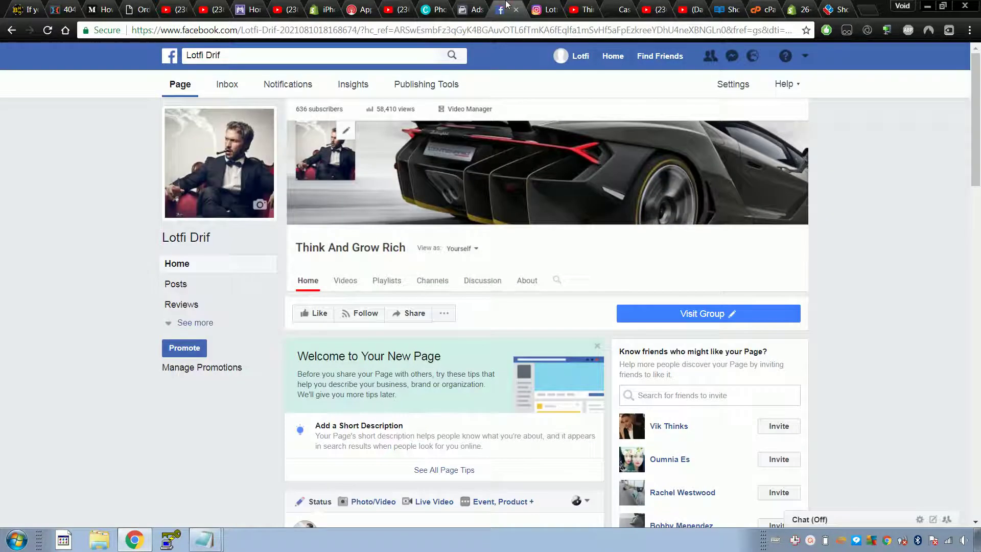
{"action": "left_click", "coordinate": [474, 5]}
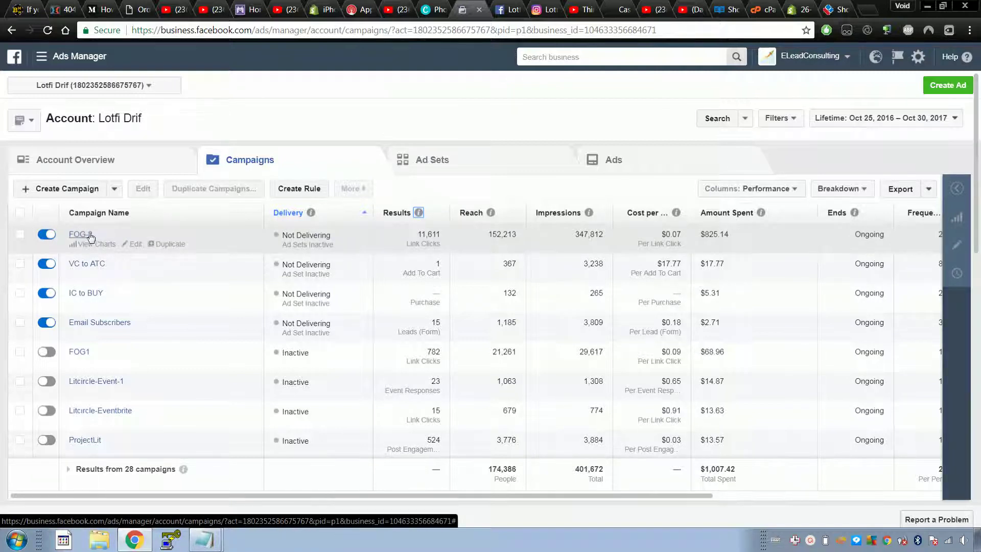
Step: Drill into the FOG-2 campaign to list its 76 ad sets
{"action": "left_click", "coordinate": [90, 239]}
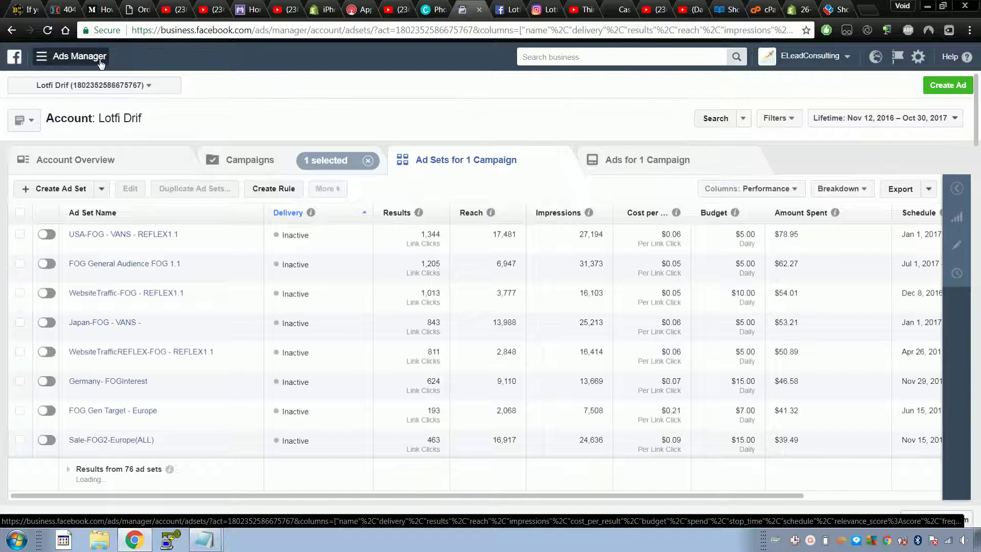
Step: Browse the full list of advertising tools, then close it
{"action": "left_click", "coordinate": [101, 62]}
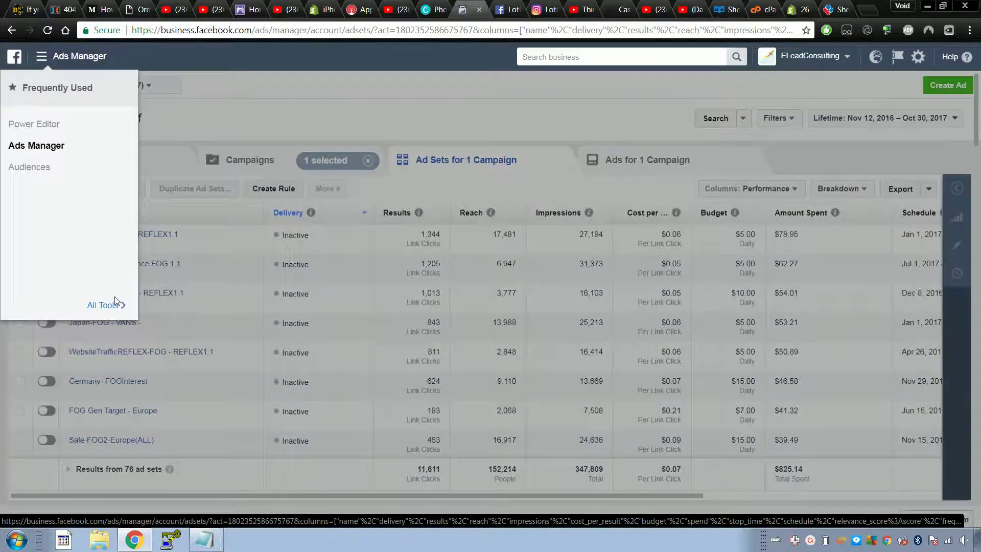
{"action": "left_click", "coordinate": [104, 305]}
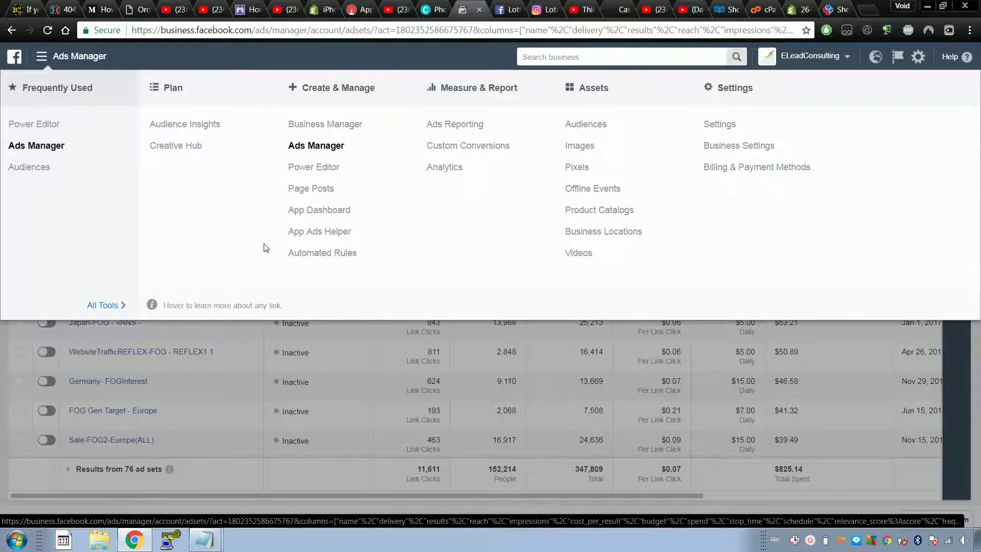
{"action": "left_click", "coordinate": [207, 333]}
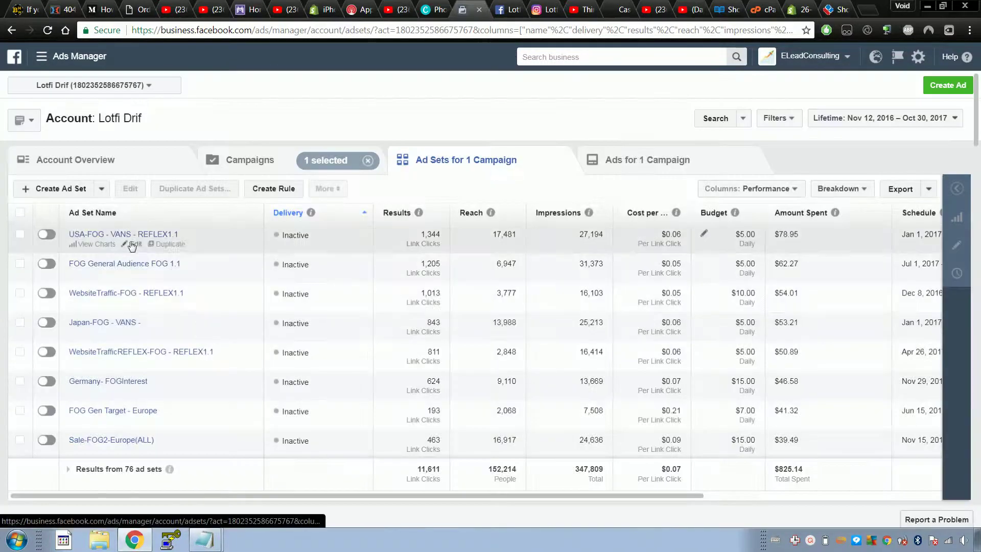
Step: Select the WebsiteTraffic-FOG - REFLEX1.1 ad set and open it for editing
{"action": "scroll", "coordinate": [134, 256], "scroll_direction": "down", "scroll_amount": 3}
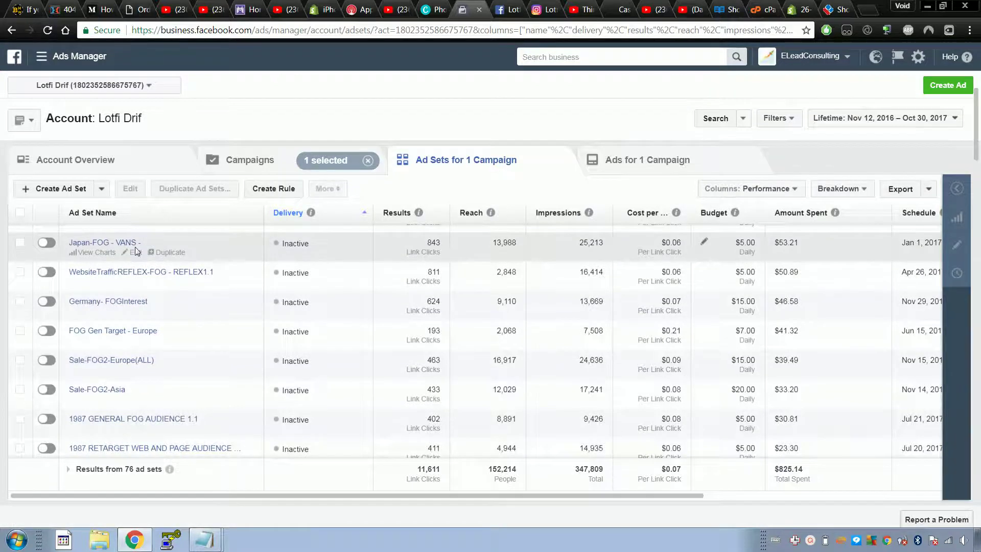
{"action": "scroll", "coordinate": [136, 250], "scroll_direction": "up", "scroll_amount": 3}
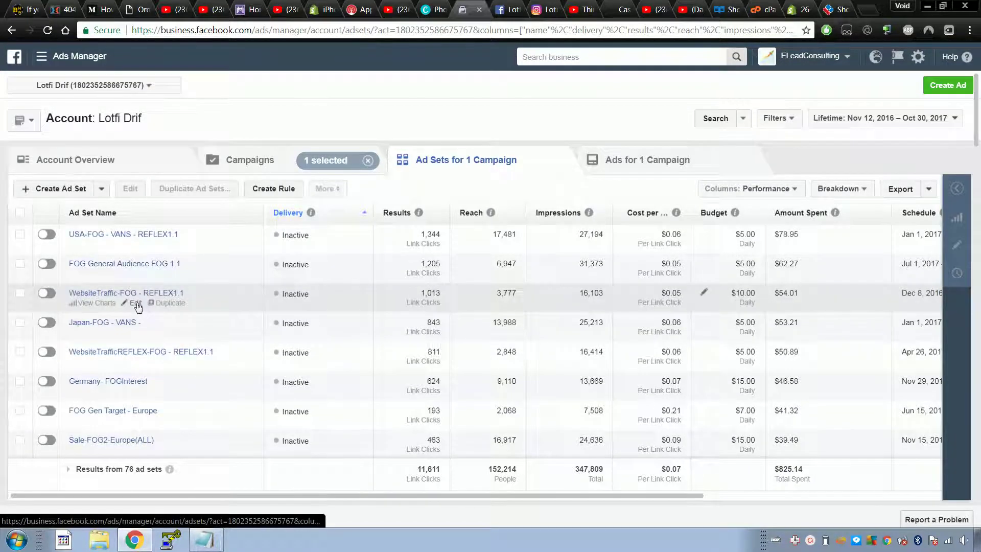
{"action": "left_click", "coordinate": [136, 304]}
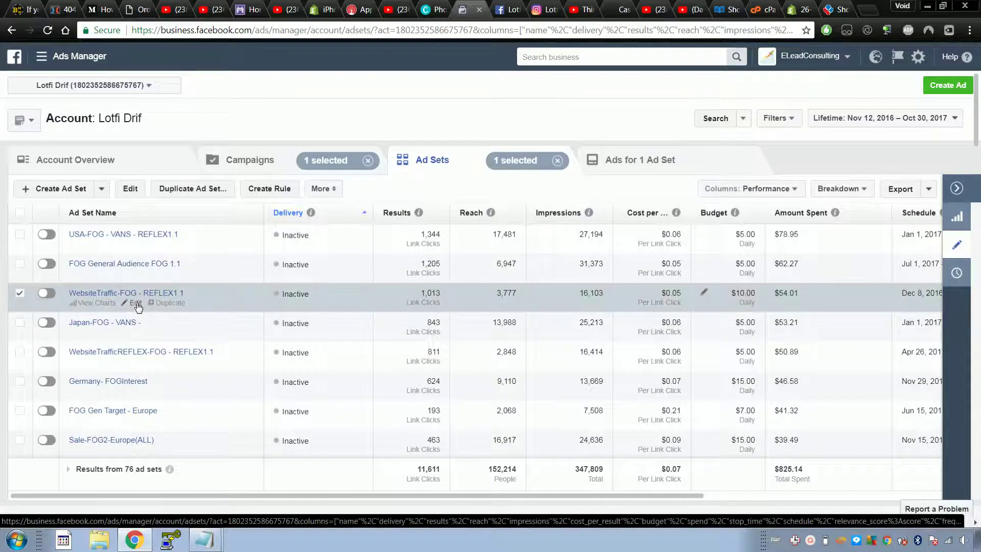
{"action": "left_click", "coordinate": [136, 305]}
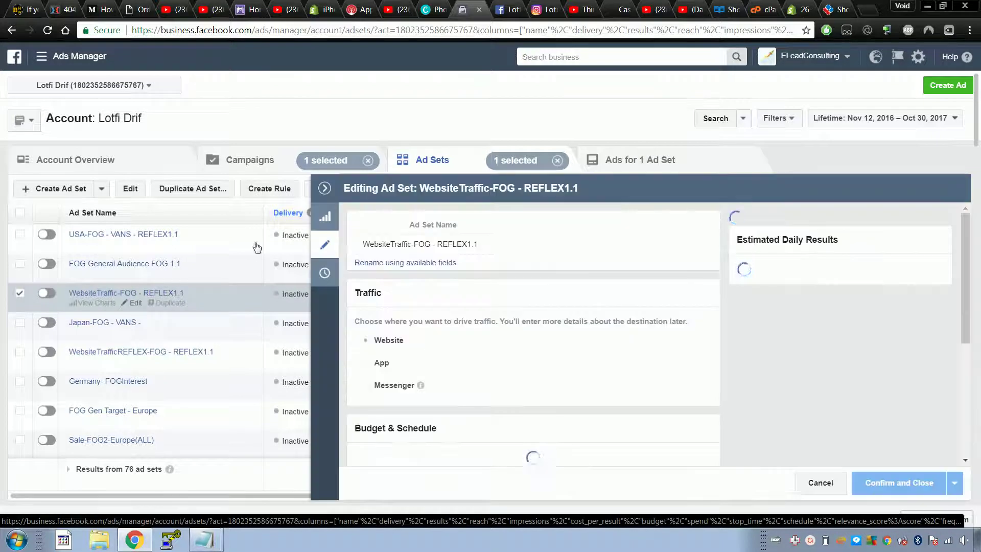
{"action": "left_click", "coordinate": [327, 190]}
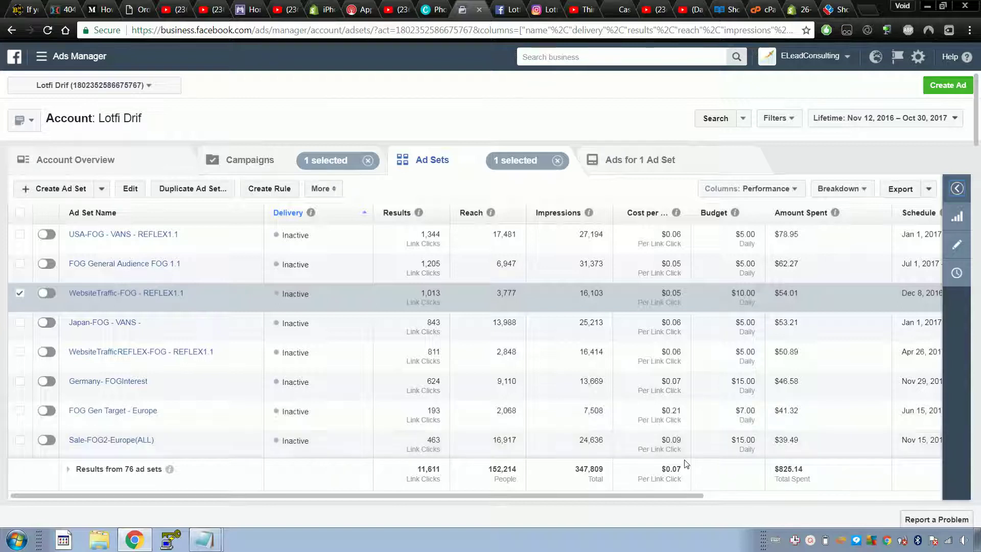
{"action": "mouse_move", "coordinate": [167, 308]}
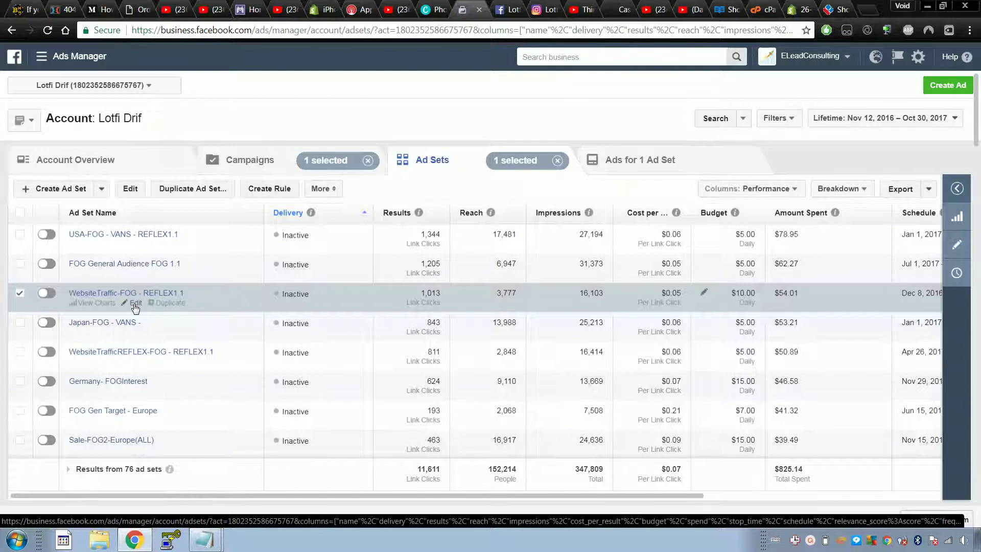
{"action": "left_click", "coordinate": [135, 304]}
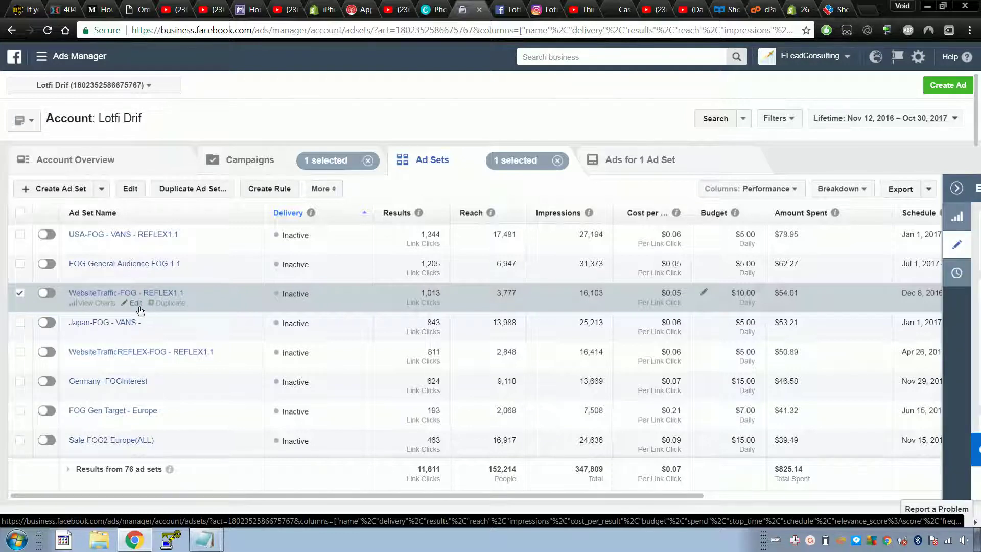
{"action": "left_click", "coordinate": [137, 305]}
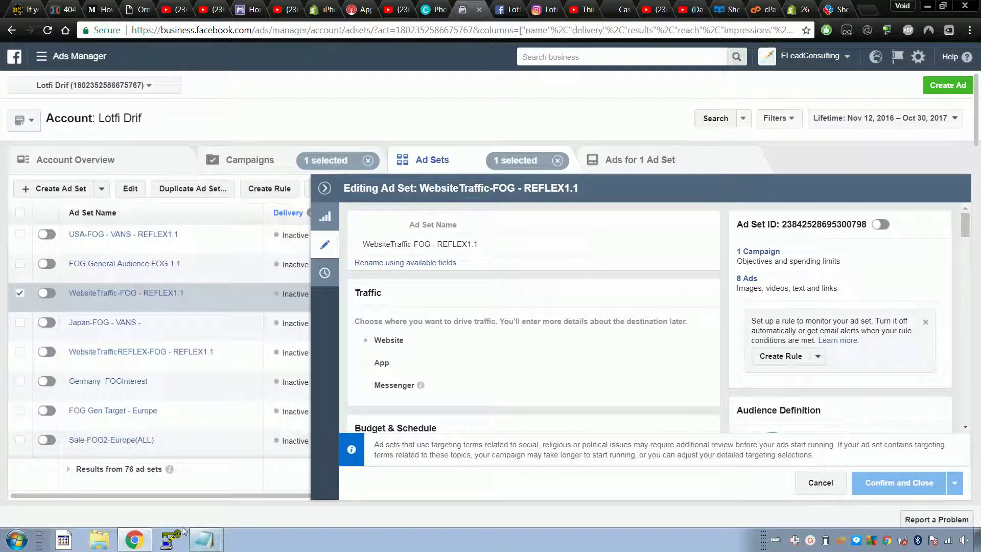
Step: Bring the blank Notepad forward, minimize the Shopify checklist, and move the notes window lower right
{"action": "mouse_move", "coordinate": [211, 546]}
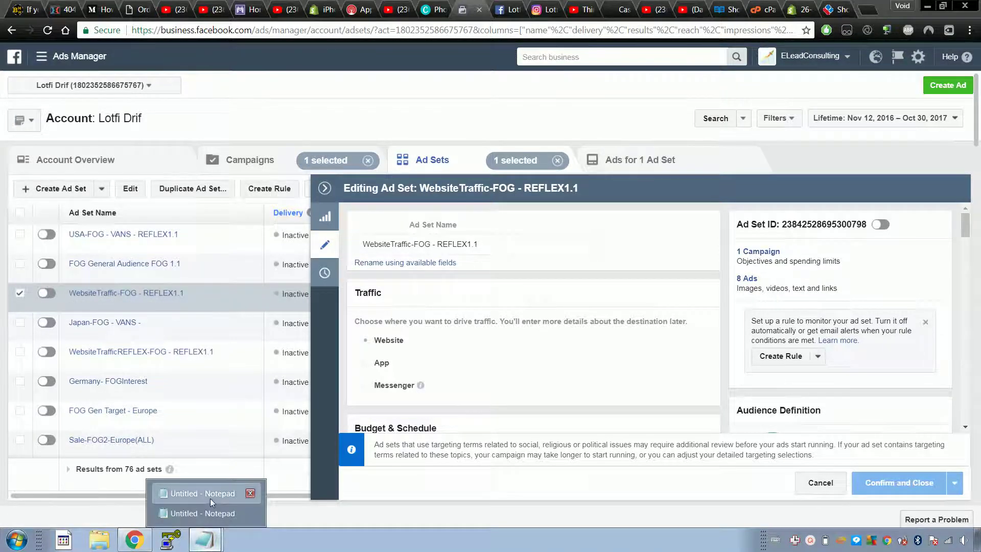
{"action": "left_click", "coordinate": [210, 498]}
{"action": "left_click", "coordinate": [211, 515]}
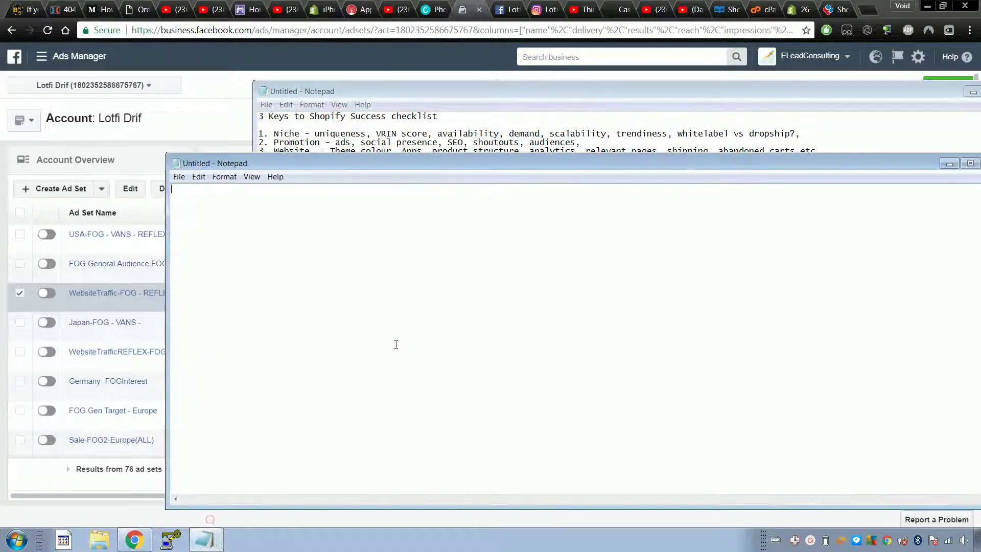
{"action": "left_click", "coordinate": [967, 90]}
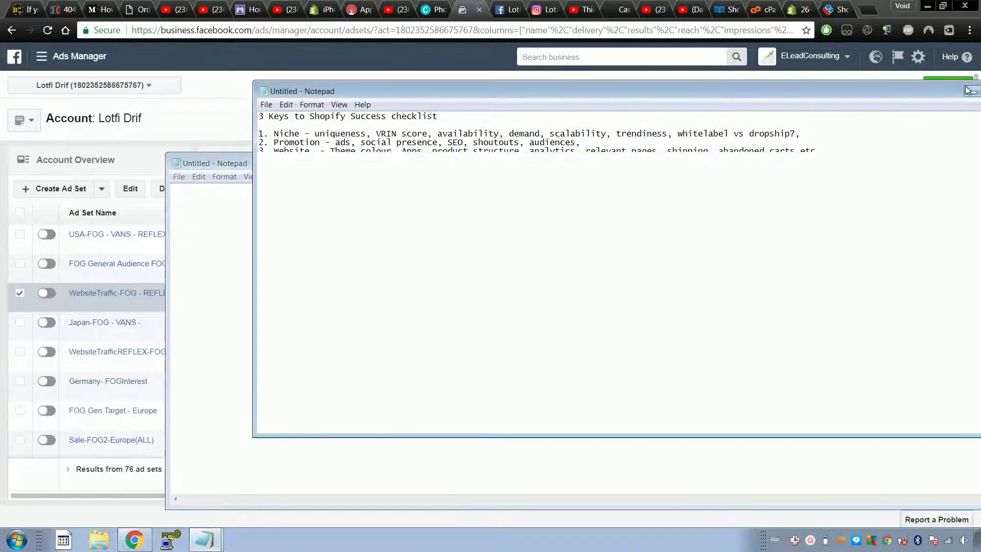
{"action": "left_click_drag", "start_coordinate": [437, 163], "coordinate": [759, 194]}
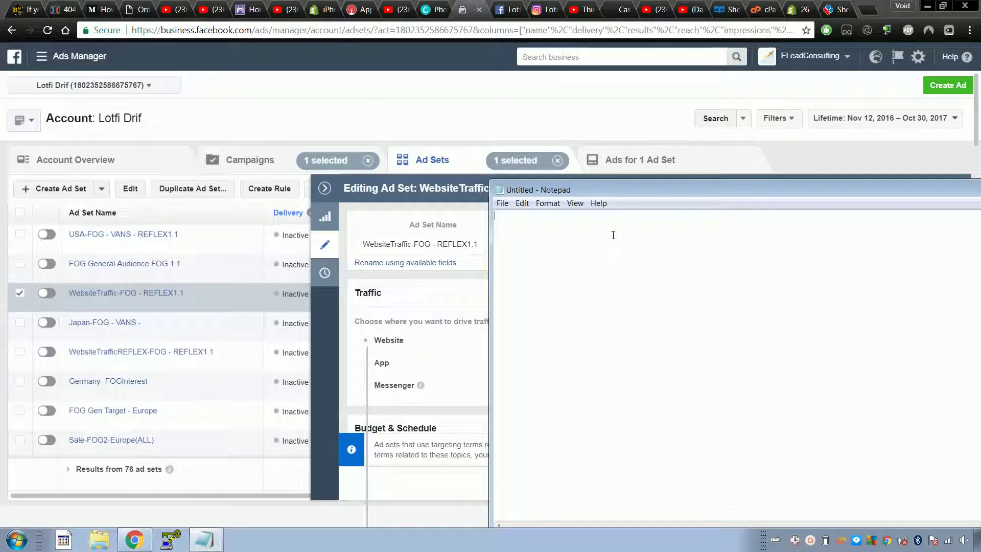
Step: Note: start low budgets with manual bidding, switch to automatic after low CPC and good reach
{"action": "type", "text": "star"}
{"action": "key", "text": "BackSpace"}
{"action": "key", "text": "BackSpace"}
{"action": "type", "text": "ut with "}
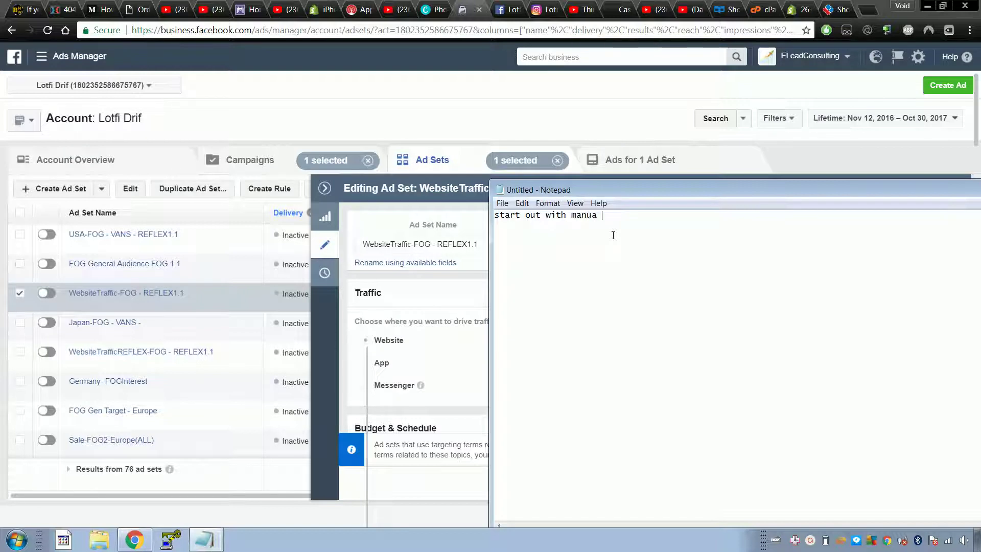
{"action": "type", "text": "manual bidding"}
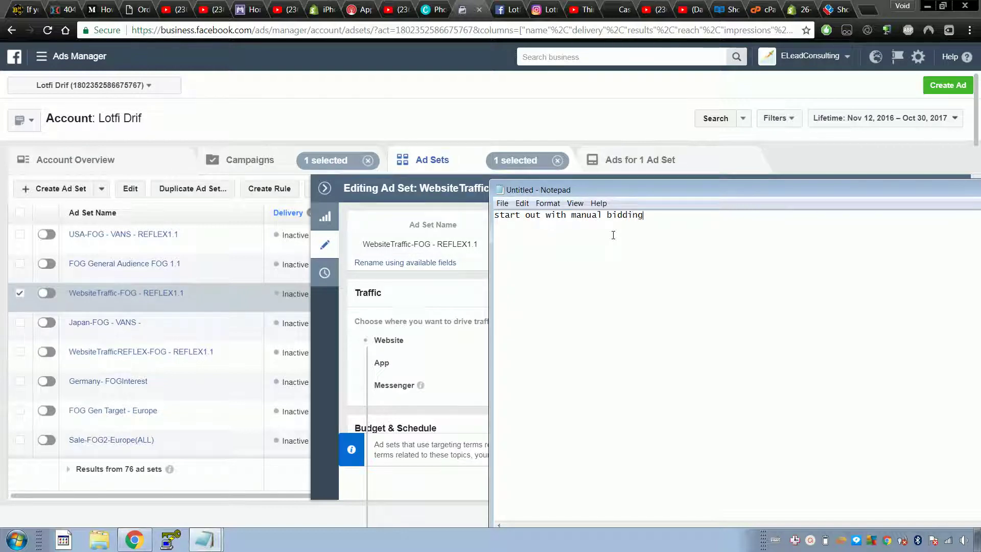
{"action": "key", "text": "Return"}
{"action": "key", "text": "Return"}
{"action": "type", "text": "Low bude"}
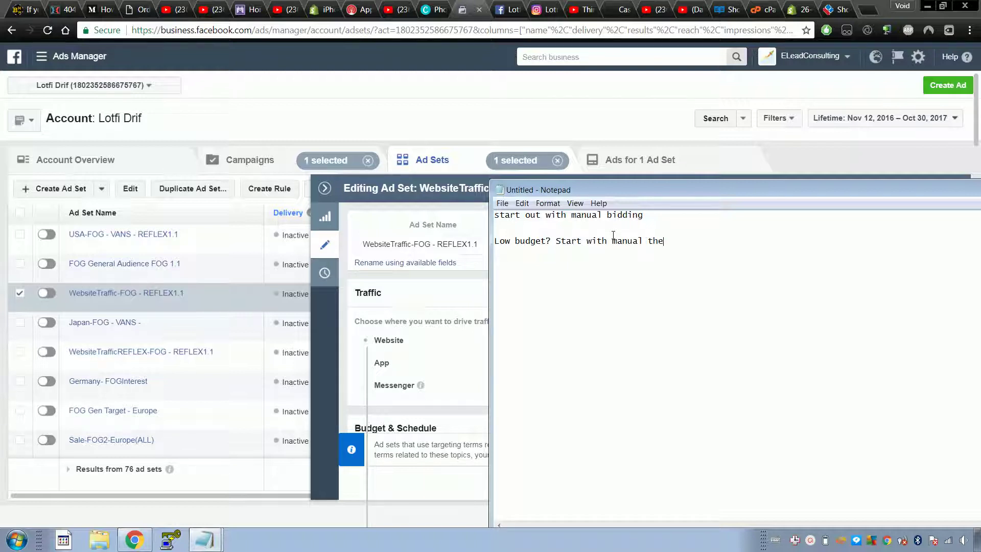
{"action": "type", "text": "er getting low CPC and good re"}
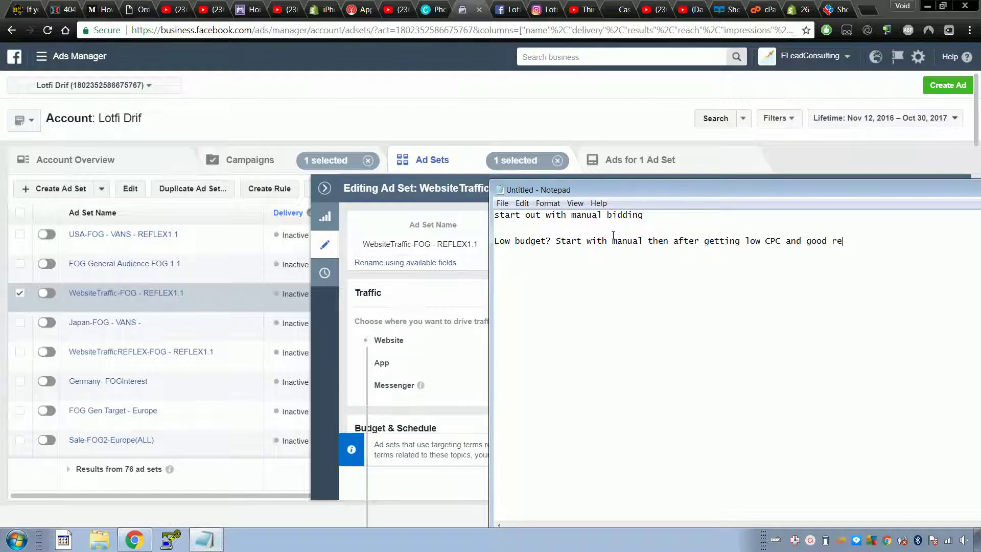
{"action": "type", "text": "change to automatic"}
{"action": "left_click", "coordinate": [398, 293]}
Step: Scroll to Bid Amount and highlight the $0.56 suggested bid against the $0.08 manual bid
{"action": "scroll", "coordinate": [478, 285], "scroll_direction": "down", "scroll_amount": 6}
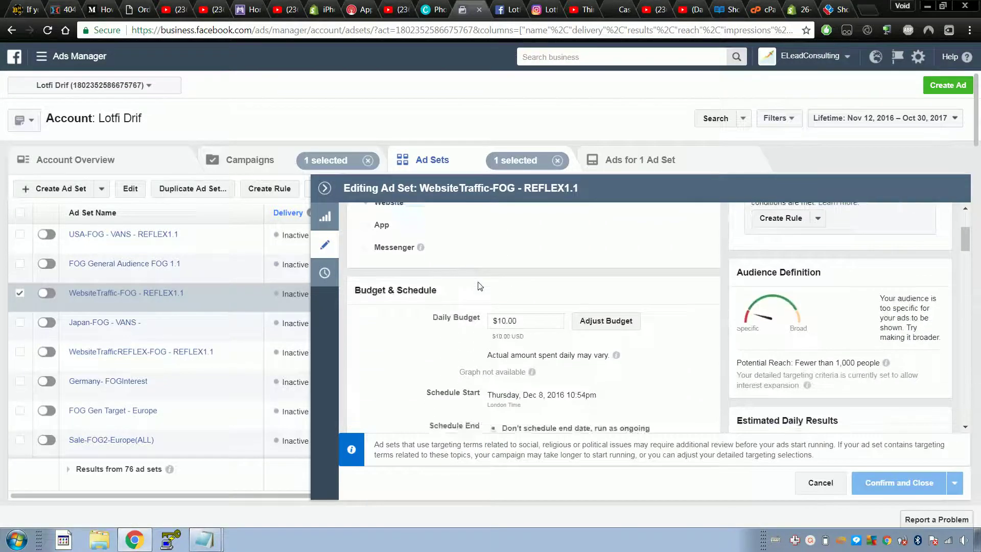
{"action": "scroll", "coordinate": [481, 286], "scroll_direction": "down", "scroll_amount": 5}
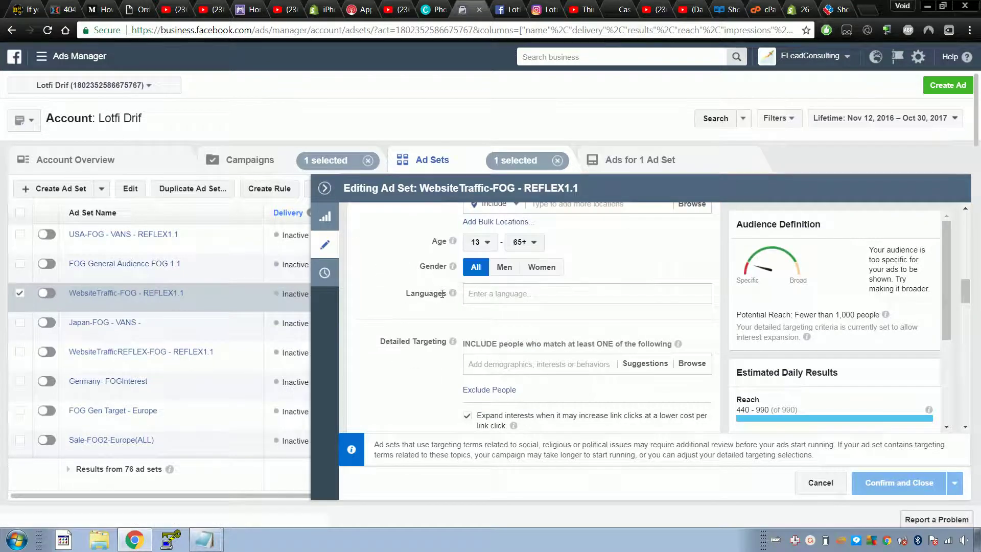
{"action": "scroll", "coordinate": [431, 294], "scroll_direction": "down", "scroll_amount": 6}
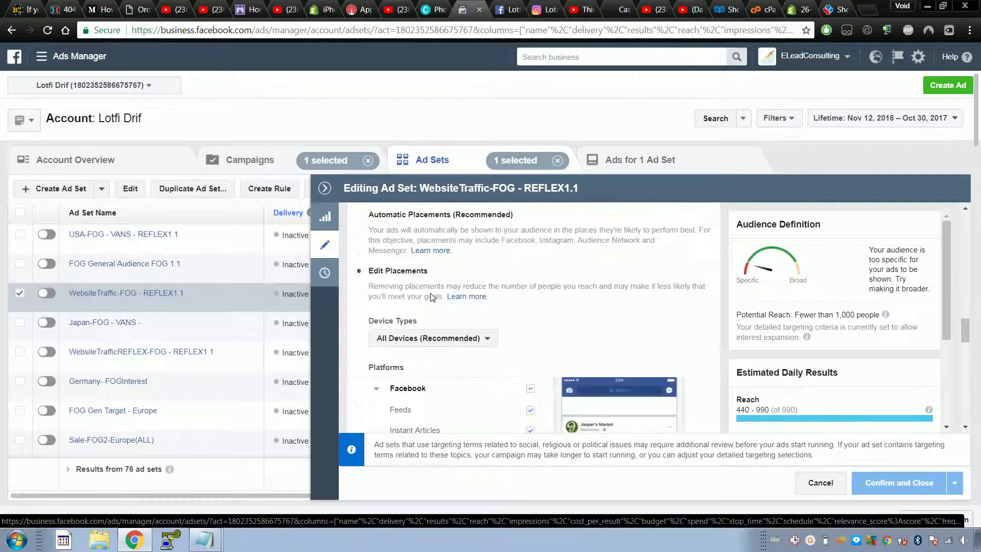
{"action": "scroll", "coordinate": [431, 296], "scroll_direction": "down", "scroll_amount": 8}
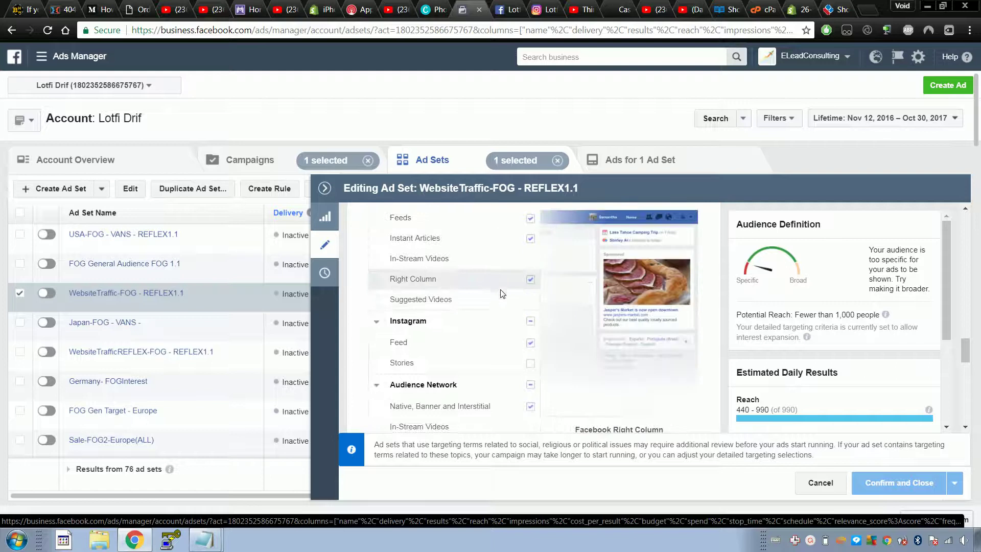
{"action": "scroll", "coordinate": [502, 294], "scroll_direction": "down", "scroll_amount": 8}
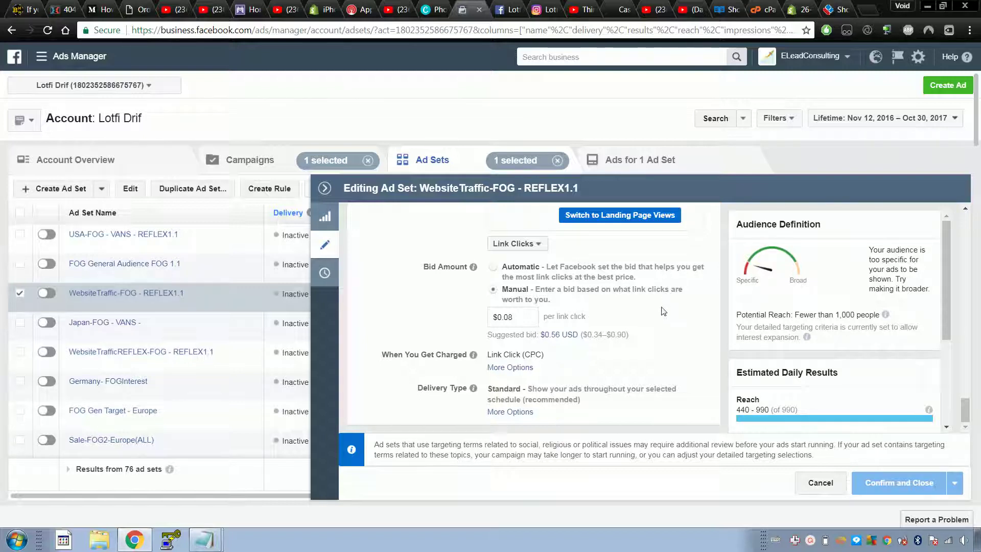
{"action": "triple_click", "coordinate": [504, 330]}
{"action": "left_click", "coordinate": [504, 330]}
{"action": "left_click_drag", "start_coordinate": [495, 335], "coordinate": [590, 335]}
{"action": "left_click", "coordinate": [541, 335]}
Step: Re-highlight the suggested bid line with its range, then close the ad set editor
{"action": "triple_click", "coordinate": [587, 334]}
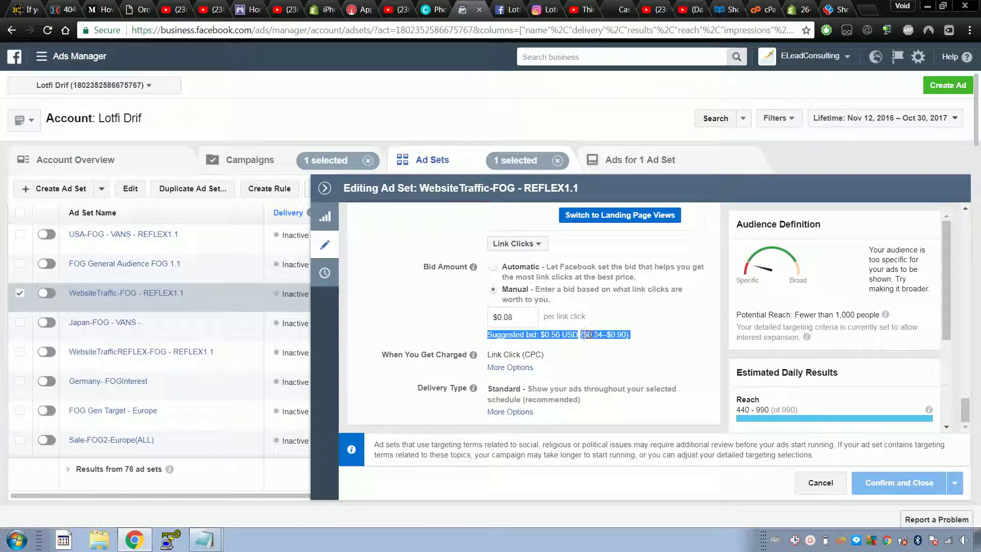
{"action": "left_click", "coordinate": [589, 334]}
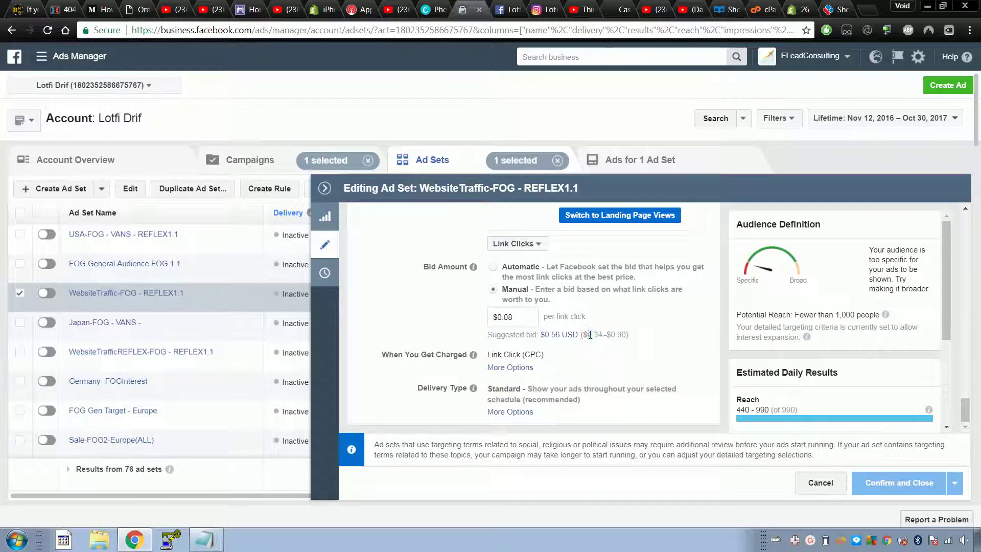
{"action": "triple_click", "coordinate": [589, 334]}
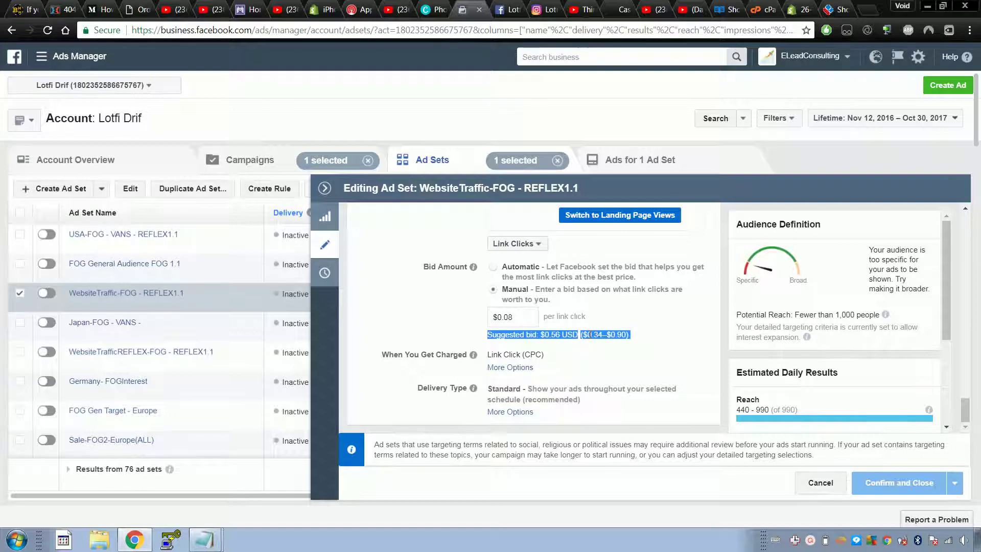
{"action": "triple_click", "coordinate": [589, 334]}
{"action": "left_click", "coordinate": [327, 191]}
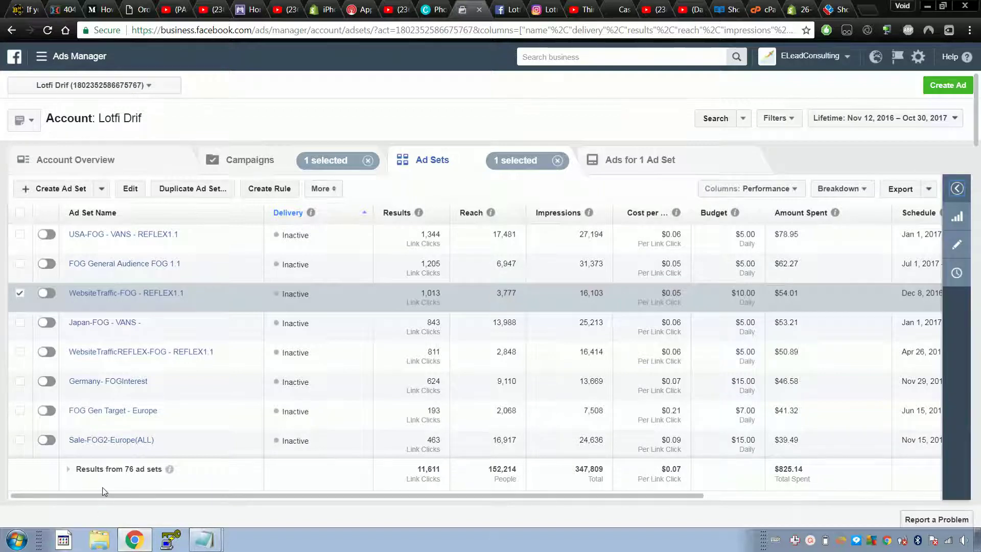
Step: Scroll the table right to Schedule and open the 8 ads in WebsiteTraffic-FOG - REFLEX1.1
{"action": "left_click_drag", "start_coordinate": [102, 498], "coordinate": [226, 497]}
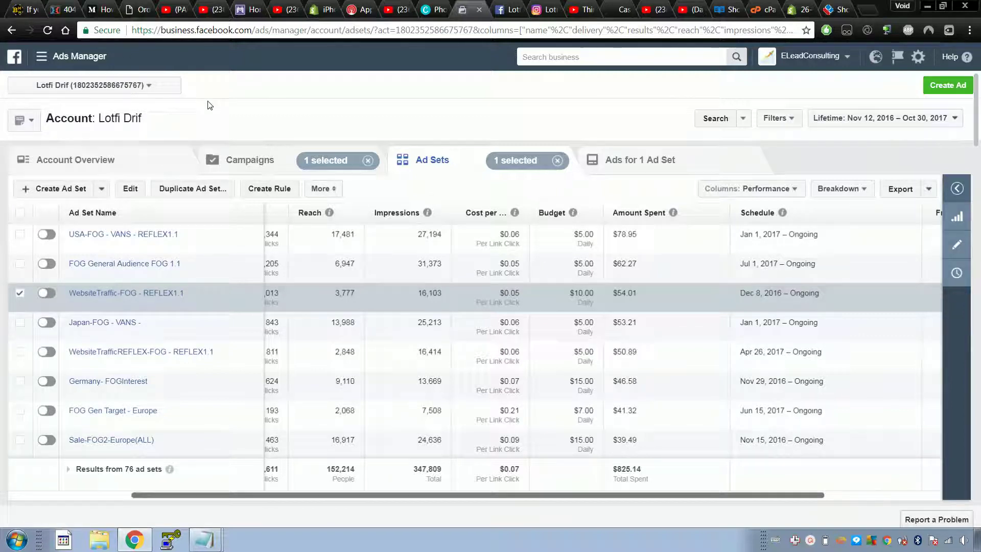
{"action": "left_click", "coordinate": [182, 294]}
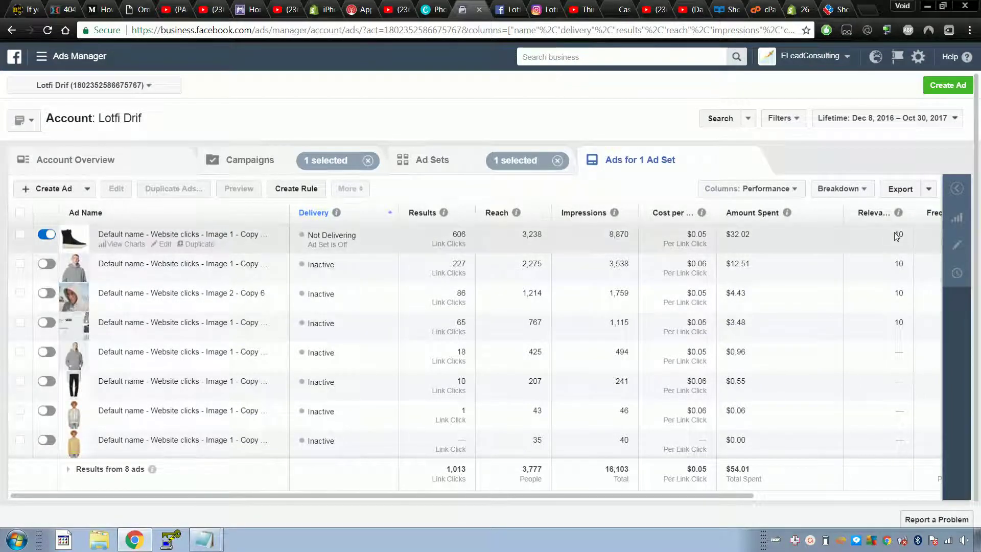
Step: Highlight the top ad's relevance score of 10 and $0.05 cost per result, then return to Ad Sets
{"action": "mouse_move", "coordinate": [897, 233]}
{"action": "left_mouse_down"}
{"action": "mouse_move", "coordinate": [907, 325]}
{"action": "mouse_move", "coordinate": [898, 223]}
{"action": "left_mouse_up"}
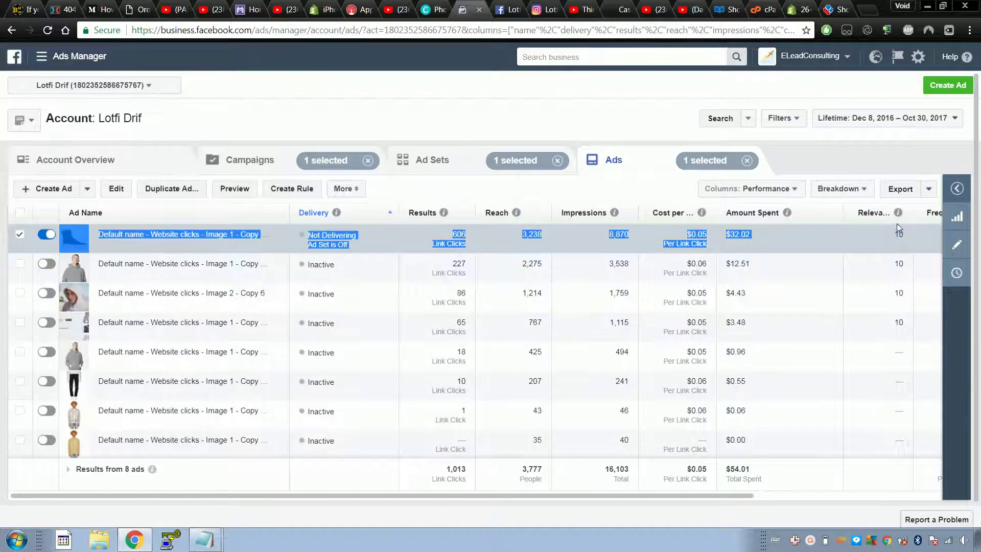
{"action": "left_click", "coordinate": [903, 236]}
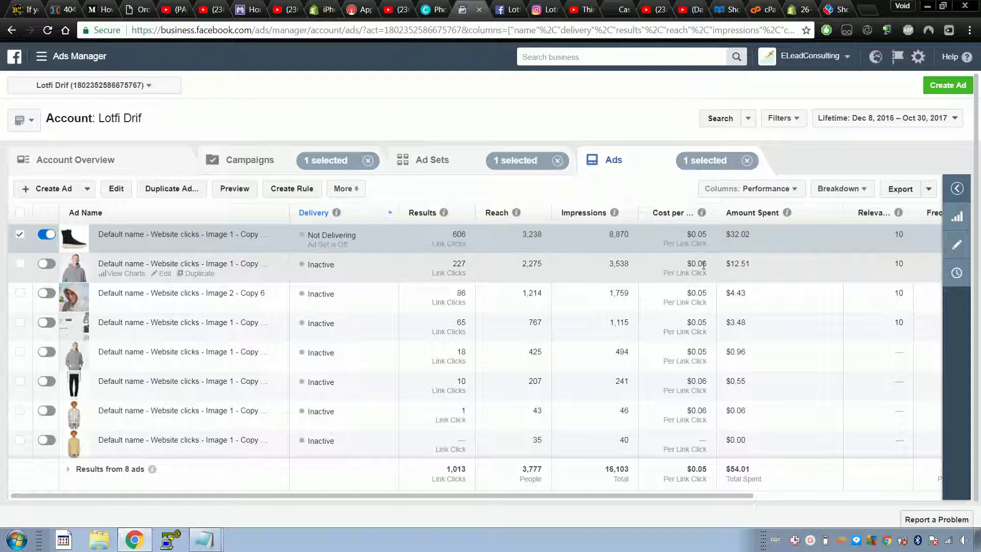
{"action": "left_click_drag", "start_coordinate": [708, 234], "coordinate": [688, 234]}
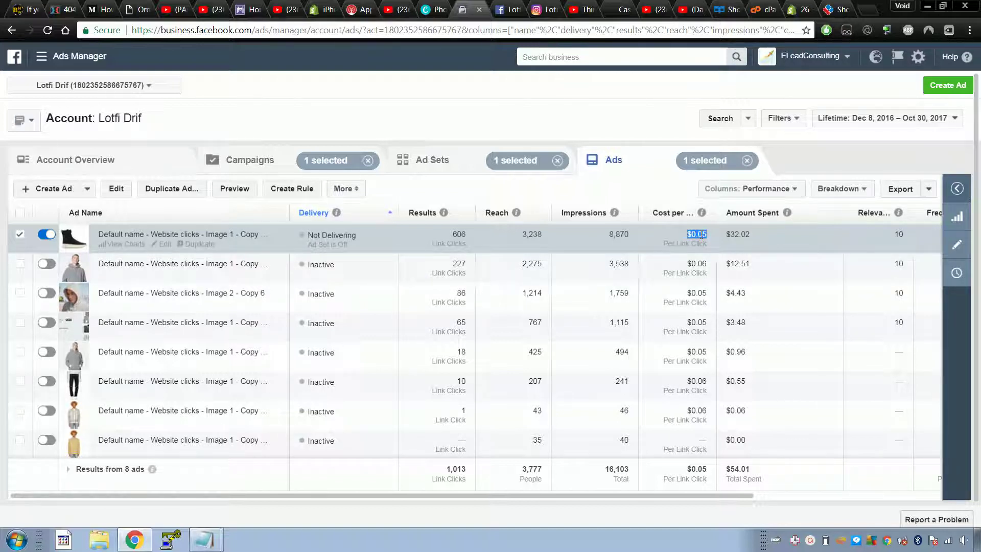
{"action": "left_click", "coordinate": [470, 169]}
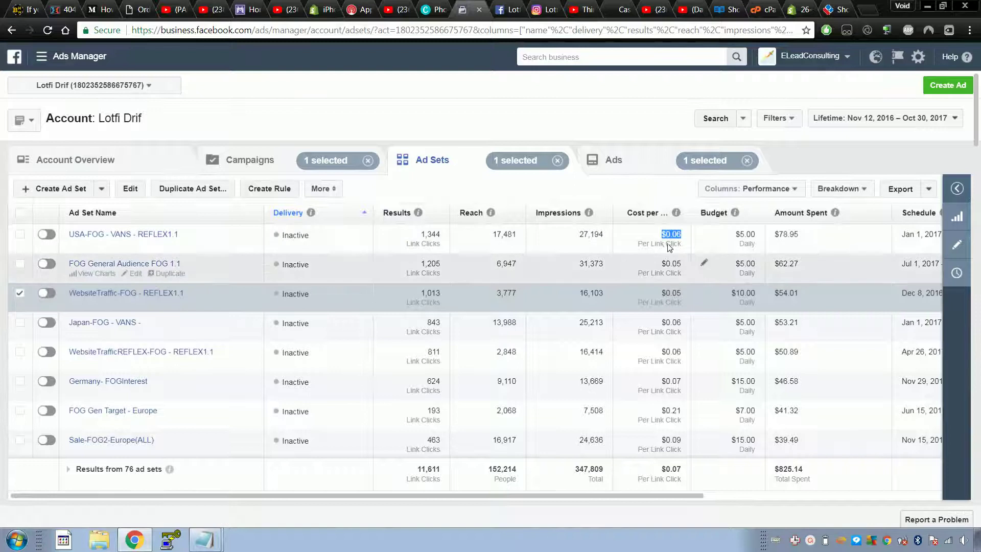
Step: Open USA-FOG - VANS - REFLEX1.1 and scroll to its men 16–30, Fear of God and Vans targeting
{"action": "left_click", "coordinate": [671, 237]}
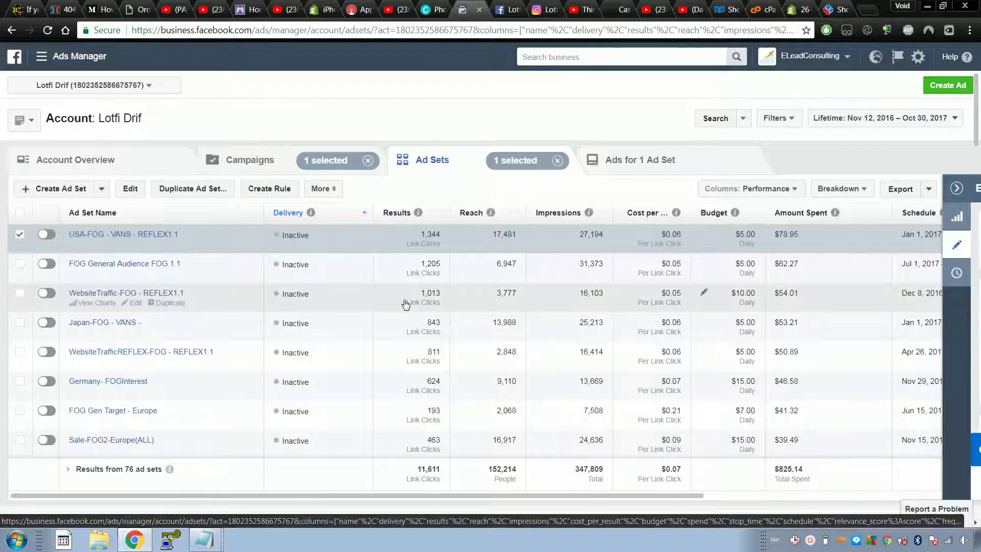
{"action": "scroll", "coordinate": [566, 273], "scroll_direction": "down", "scroll_amount": 15}
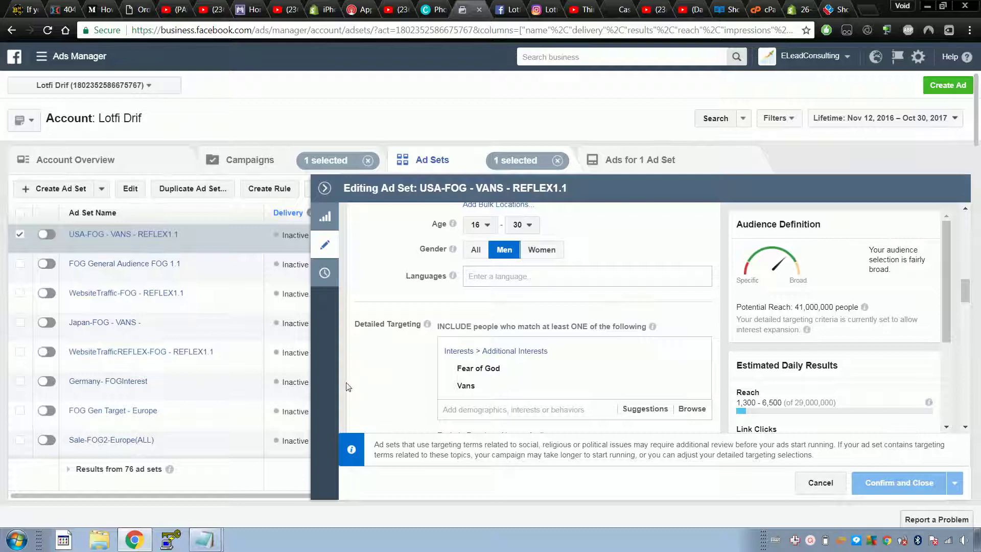
Step: Scroll the ad set editor to Optimization & Delivery and read the landing page views explanation
{"action": "scroll", "coordinate": [385, 382], "scroll_direction": "down", "scroll_amount": 4}
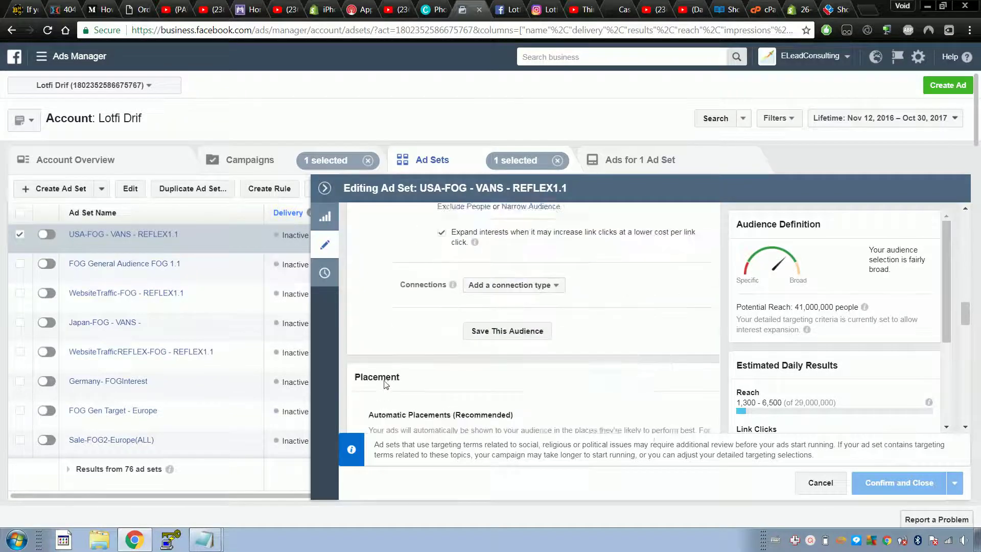
{"action": "scroll", "coordinate": [385, 384], "scroll_direction": "down", "scroll_amount": 4}
{"action": "scroll", "coordinate": [388, 389], "scroll_direction": "up", "scroll_amount": 4}
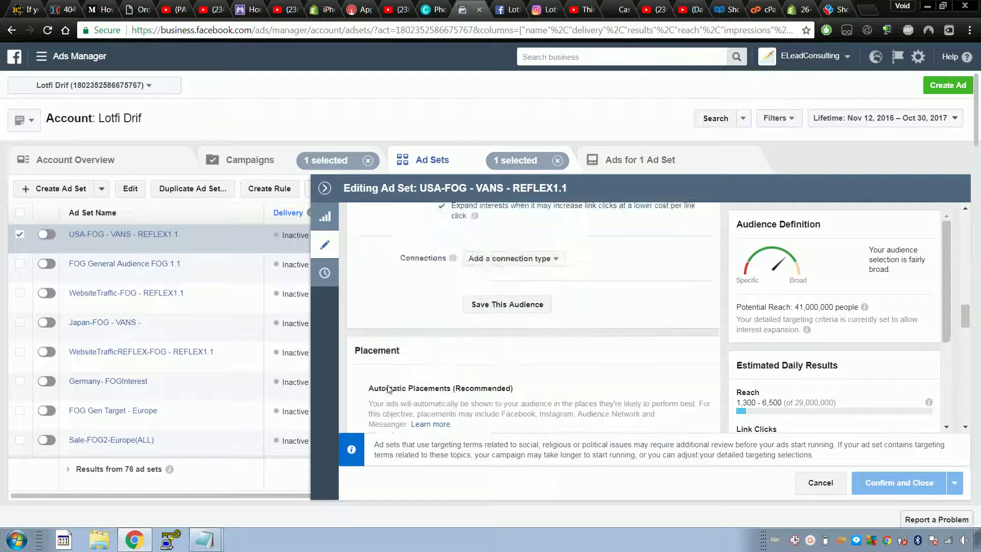
{"action": "scroll", "coordinate": [389, 389], "scroll_direction": "down", "scroll_amount": 10}
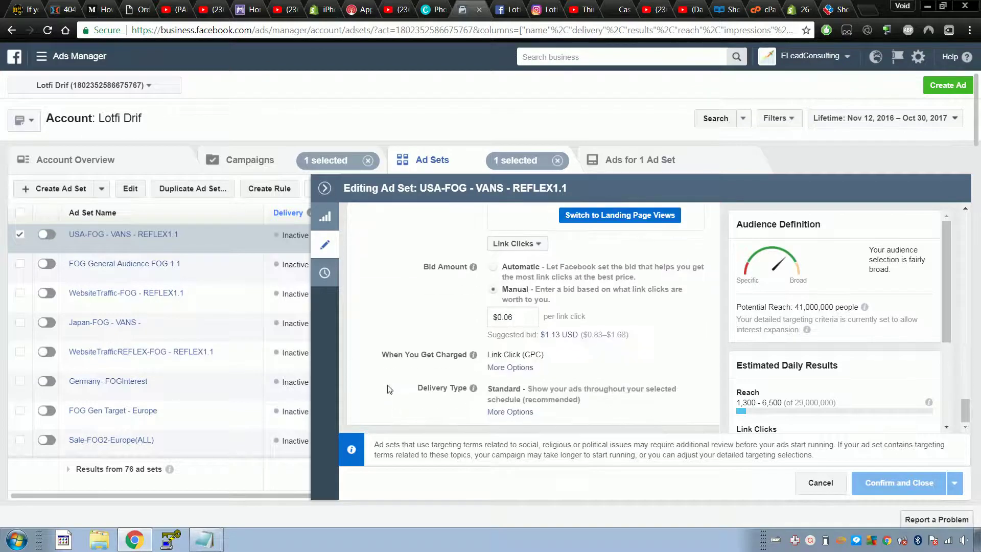
{"action": "scroll", "coordinate": [388, 390], "scroll_direction": "up", "scroll_amount": 4}
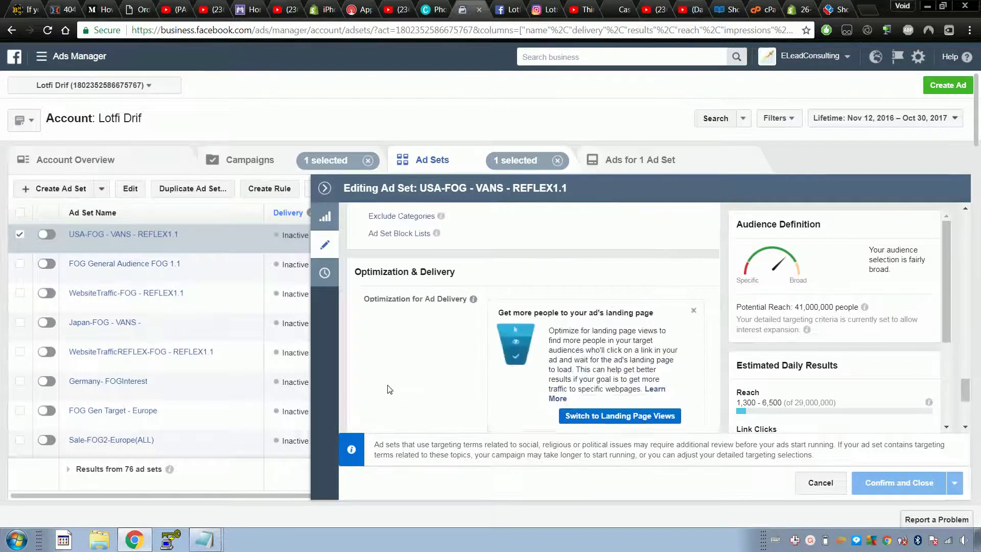
{"action": "scroll", "coordinate": [389, 389], "scroll_direction": "down", "scroll_amount": 4}
{"action": "scroll", "coordinate": [389, 389], "scroll_direction": "up", "scroll_amount": 3}
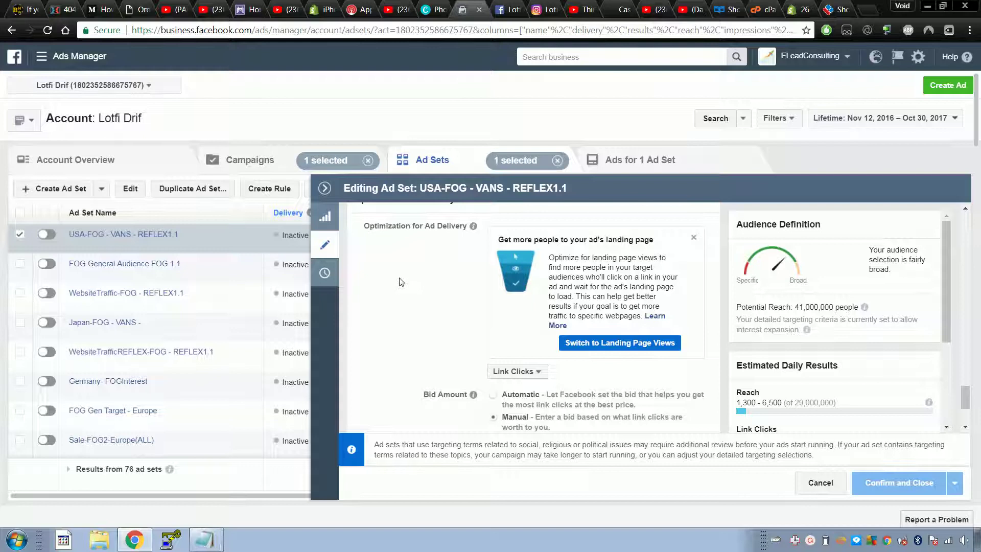
{"action": "triple_click", "coordinate": [601, 287]}
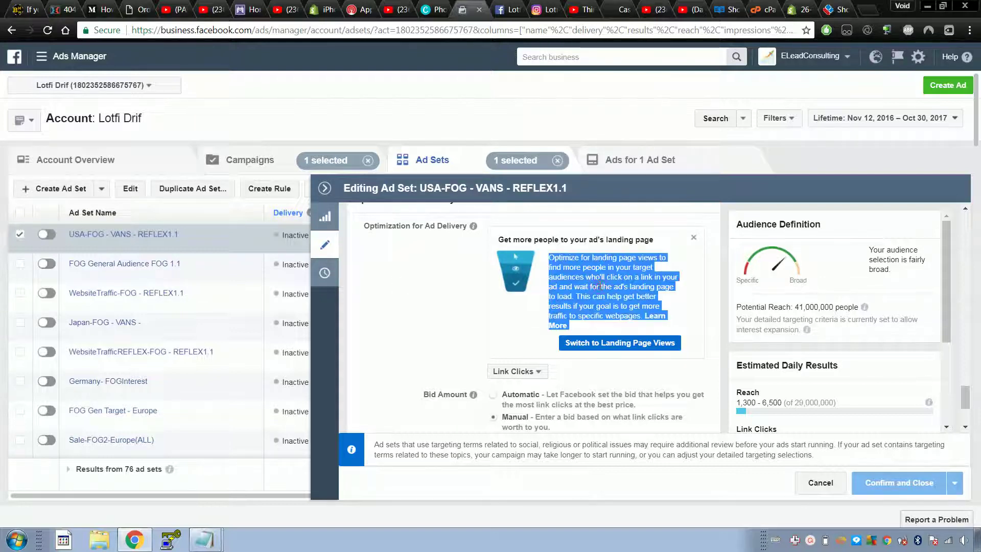
{"action": "left_click", "coordinate": [600, 286]}
{"action": "scroll", "coordinate": [388, 315], "scroll_direction": "down", "scroll_amount": 3}
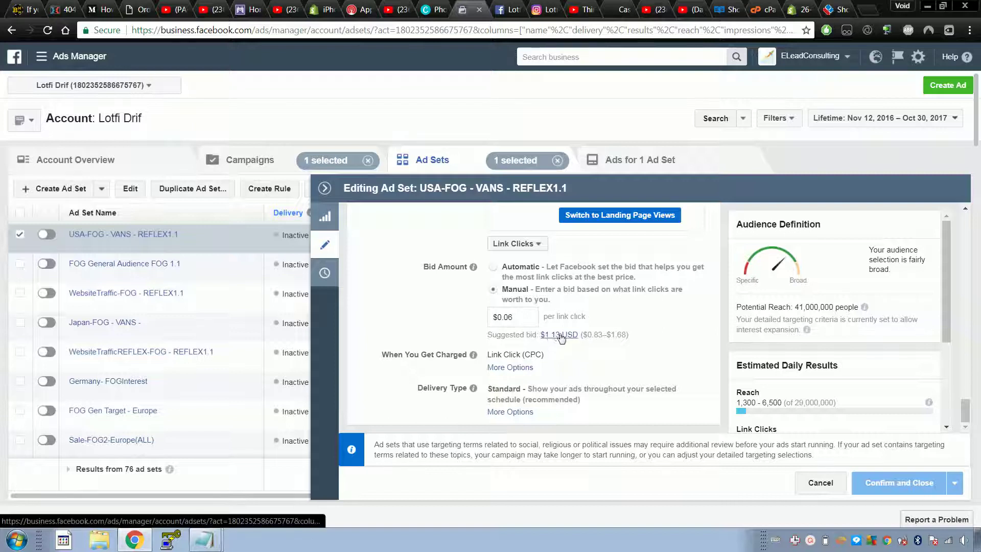
Step: Inspect the $0.06 manual bid and check the optimization goals, keeping Link Clicks
{"action": "triple_click", "coordinate": [508, 316]}
{"action": "left_click", "coordinate": [447, 312]}
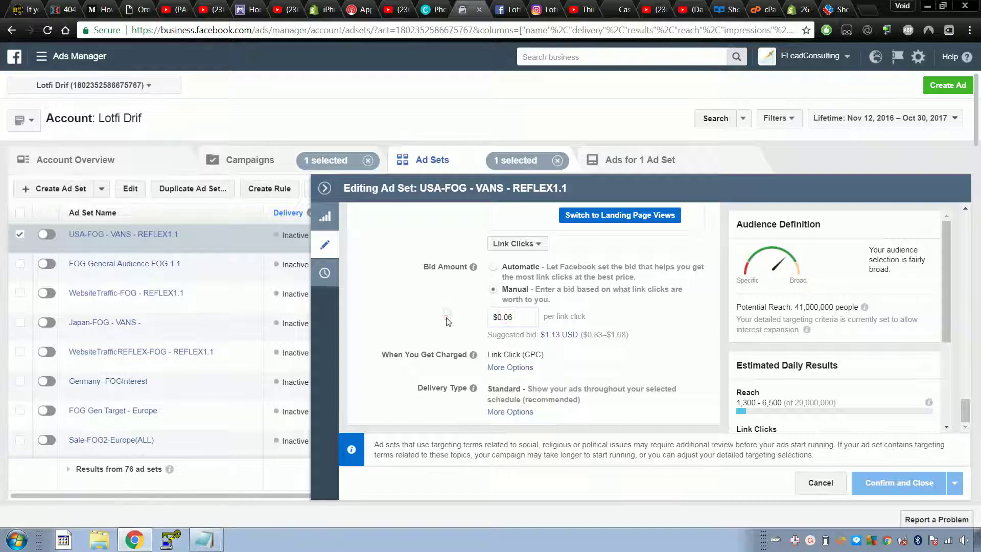
{"action": "triple_click", "coordinate": [507, 317]}
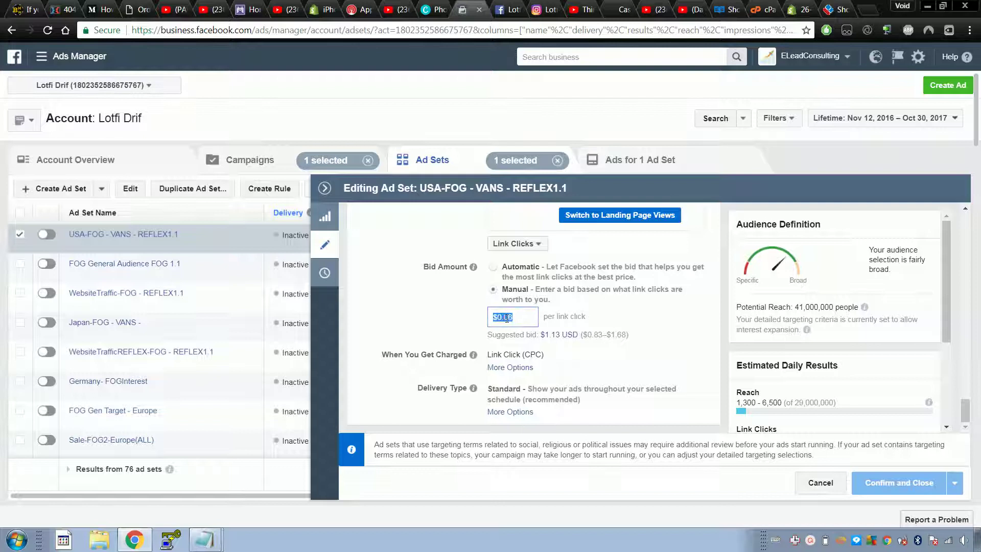
{"action": "left_click", "coordinate": [448, 310]}
{"action": "left_click", "coordinate": [537, 244]}
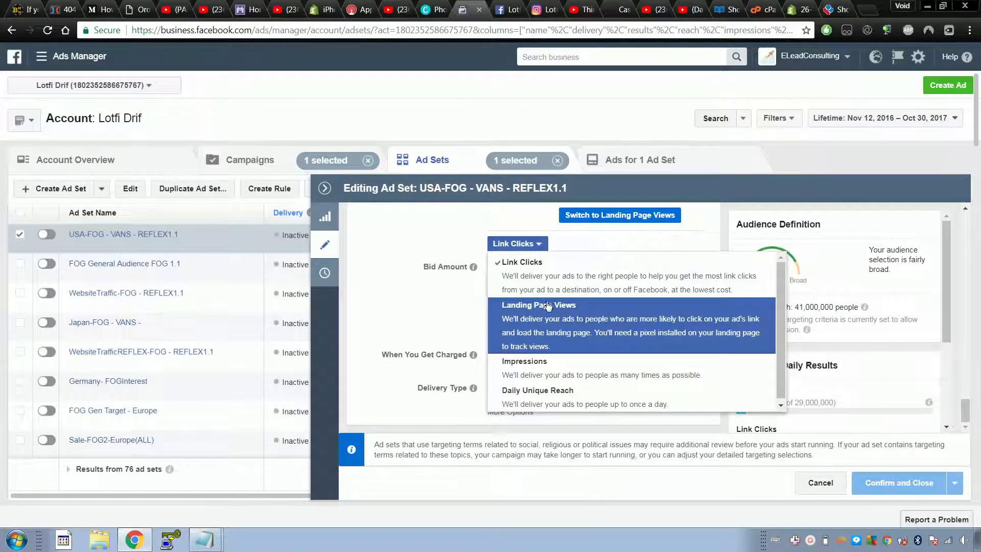
{"action": "left_click", "coordinate": [527, 289]}
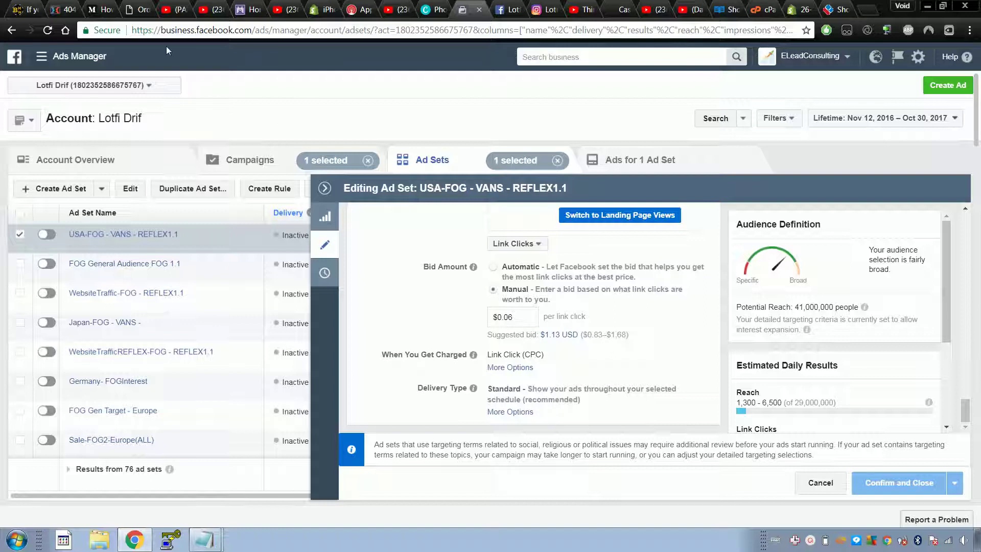
Step: Switch to the iPhone Cases account, view Engagement IG's ad sets, and highlight its $0.96 spent
{"action": "left_click", "coordinate": [161, 87]}
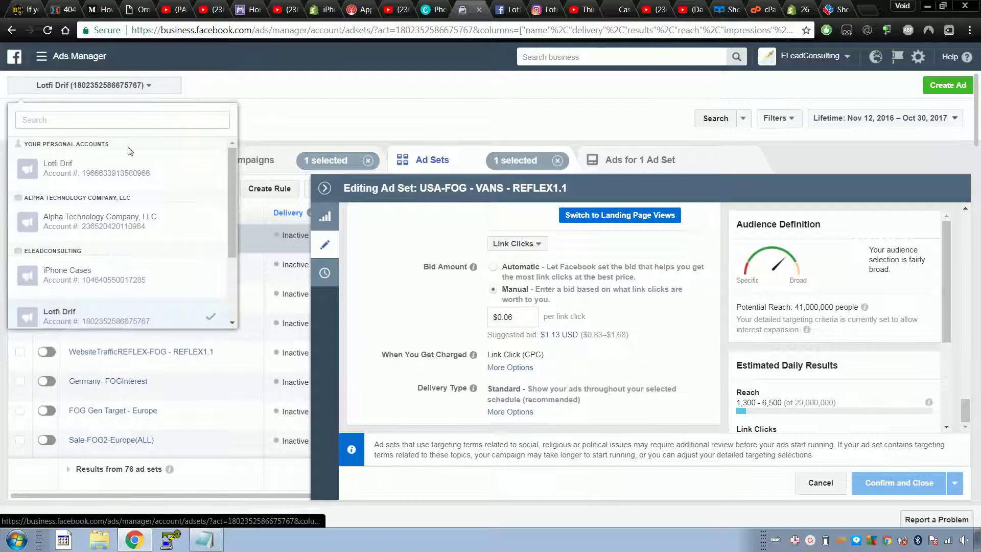
{"action": "left_click", "coordinate": [124, 275]}
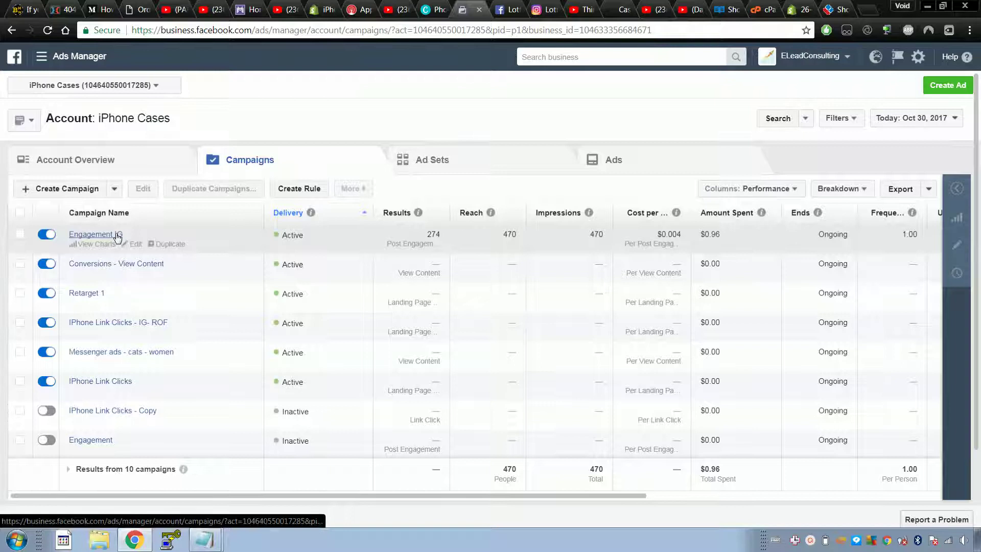
{"action": "left_click", "coordinate": [117, 235]}
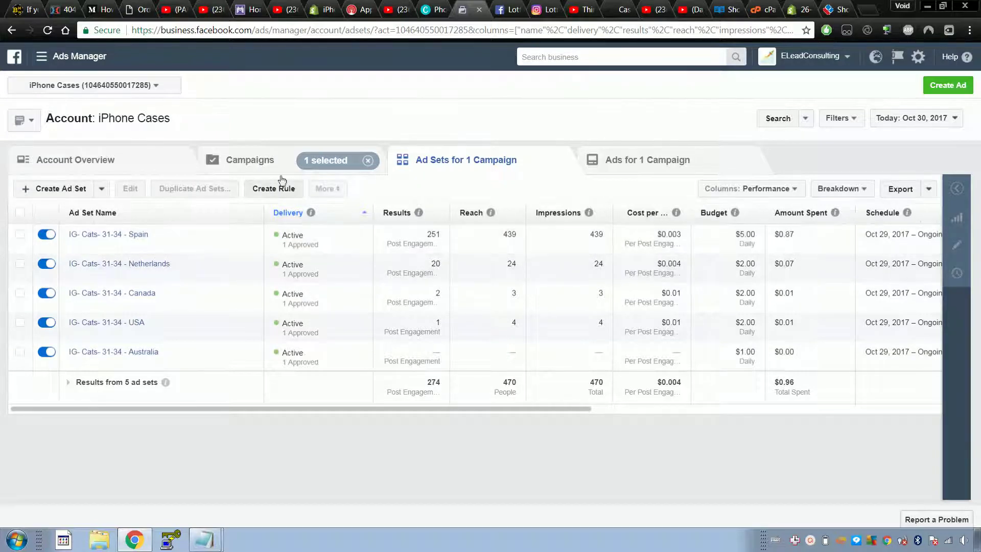
{"action": "left_click", "coordinate": [267, 169]}
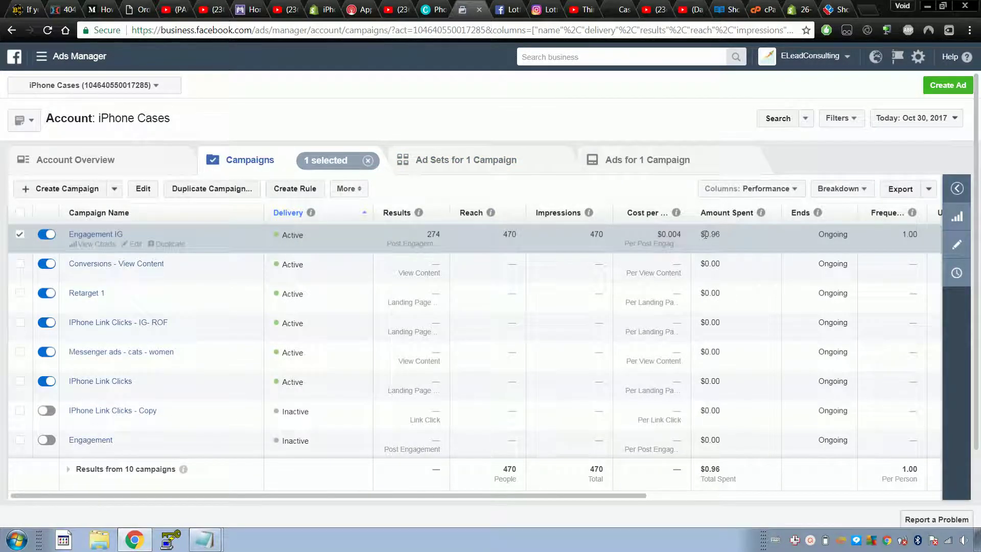
{"action": "left_click_drag", "start_coordinate": [701, 234], "coordinate": [720, 235]}
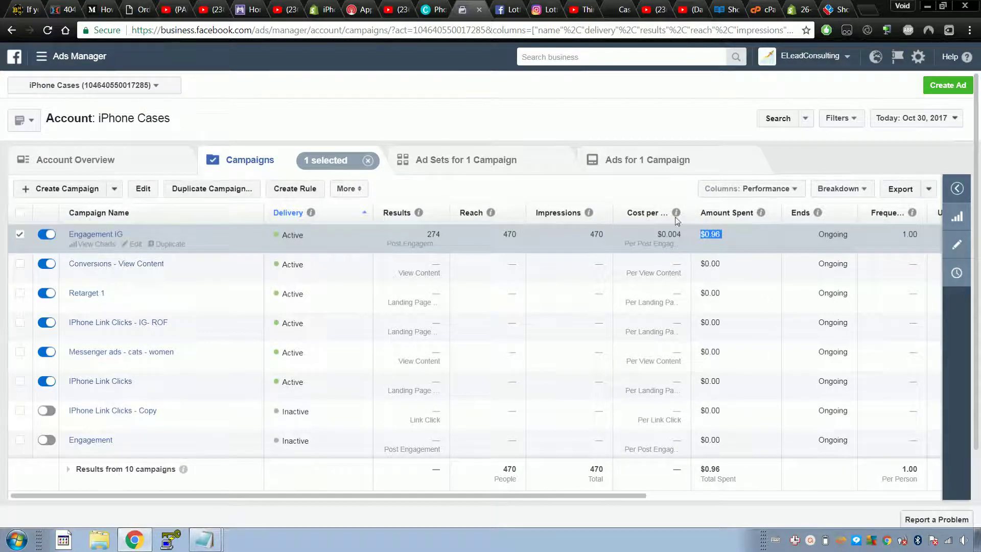
Step: Switch back to the original ad account's 28 campaigns, check its act ID in the URL, and open campaign FOG-2
{"action": "left_click", "coordinate": [110, 84]}
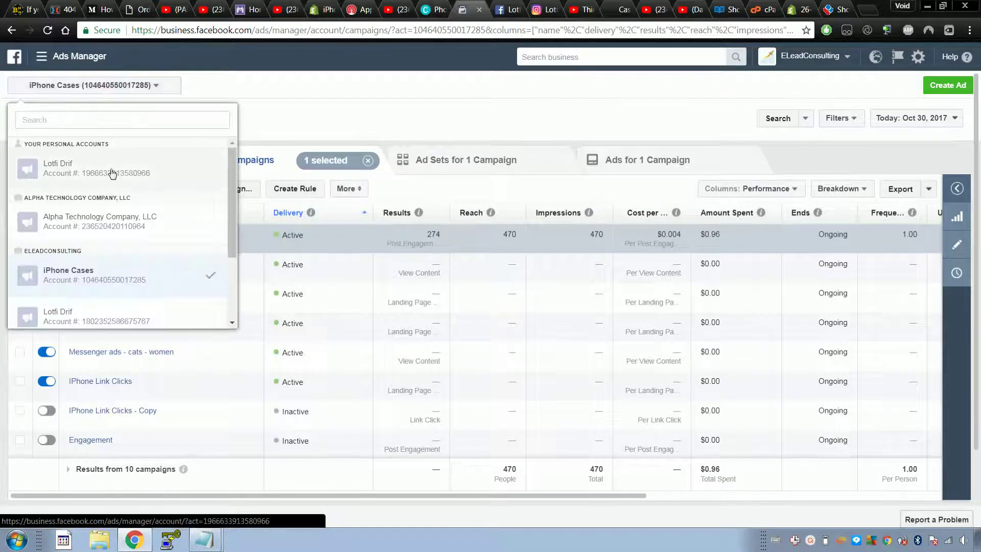
{"action": "scroll", "coordinate": [136, 274], "scroll_direction": "down", "scroll_amount": 1}
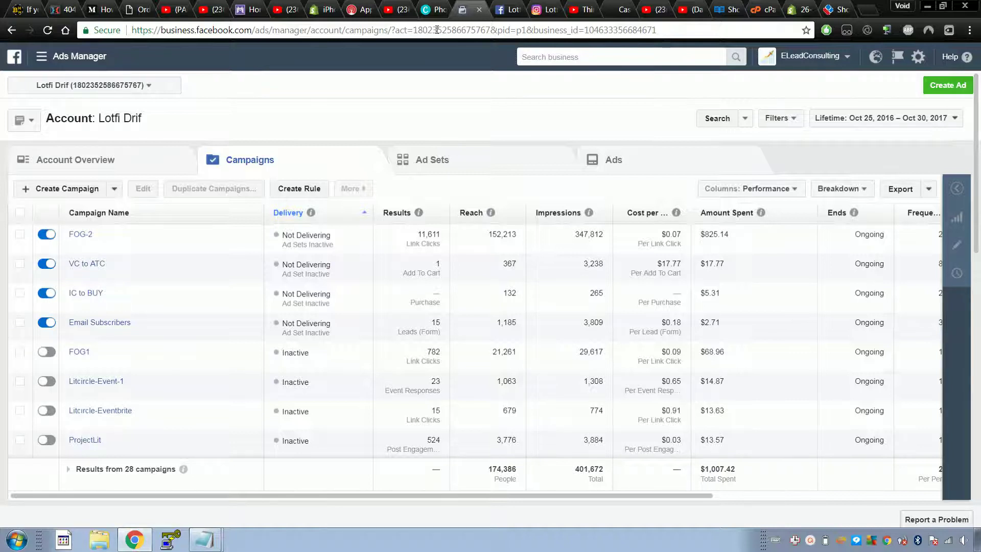
{"action": "left_click", "coordinate": [435, 29]}
{"action": "double_click", "coordinate": [432, 30]}
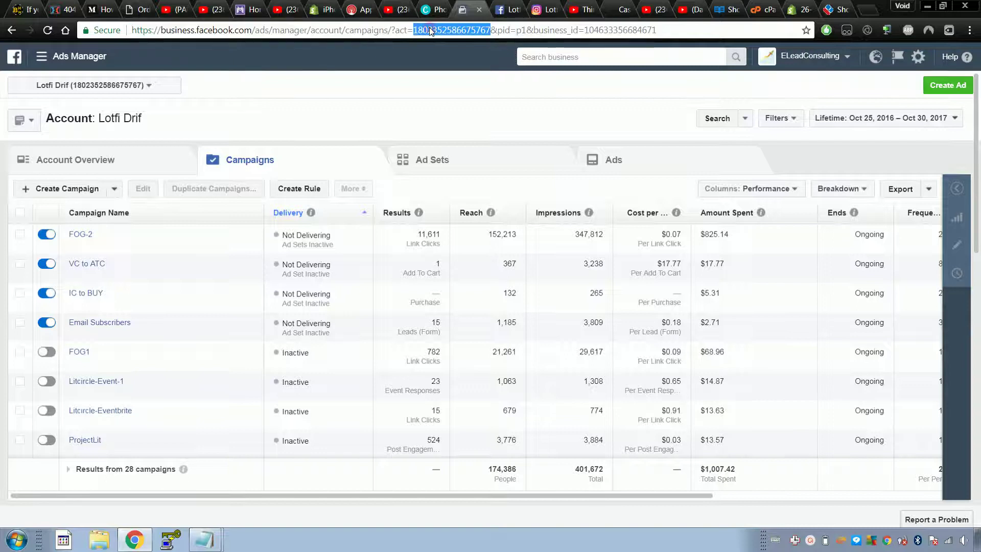
{"action": "left_click", "coordinate": [429, 30]}
{"action": "triple_click", "coordinate": [429, 29]}
{"action": "triple_click", "coordinate": [429, 30]}
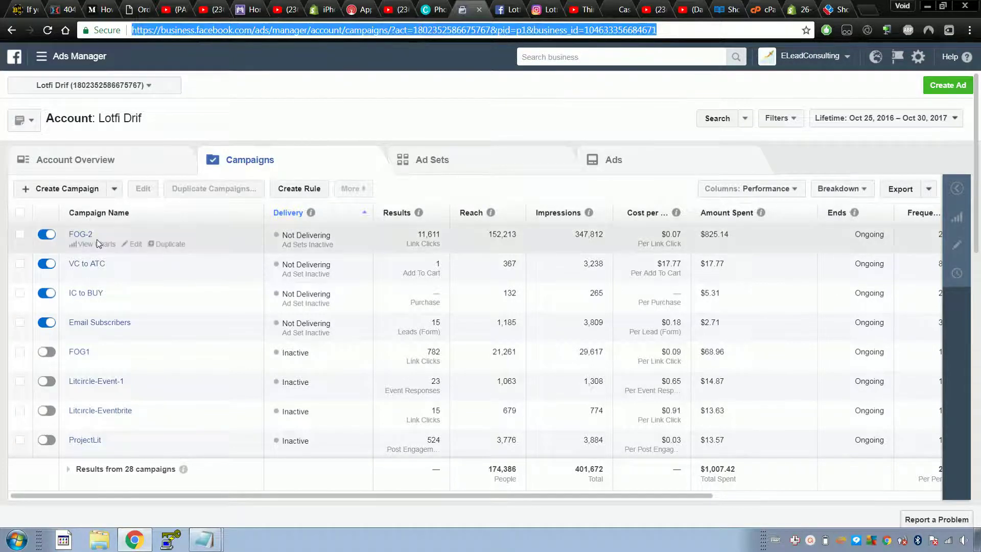
{"action": "left_click", "coordinate": [87, 235]}
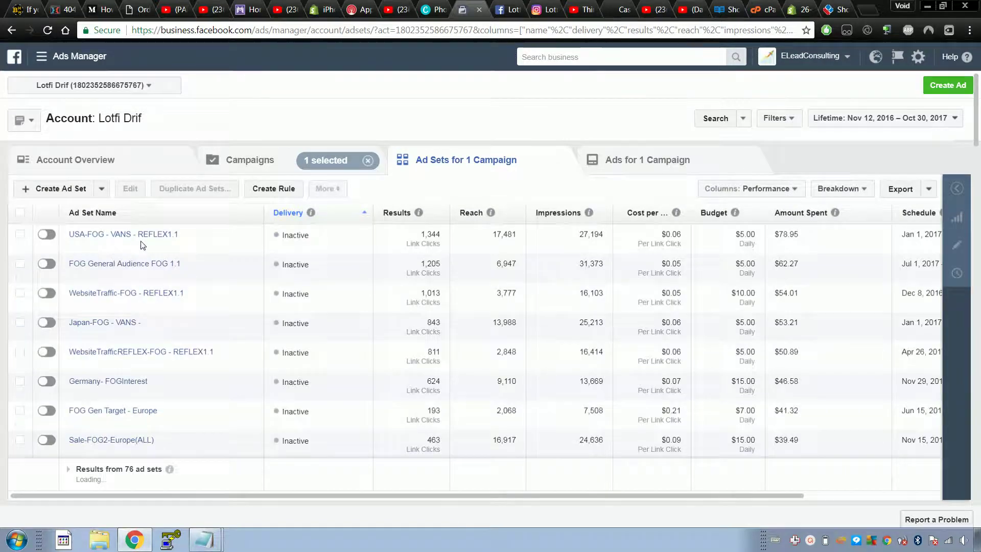
Step: Select the USA-FOG - VANS - REFLEX1.1 ad set and open it for editing
{"action": "mouse_move", "coordinate": [134, 246]}
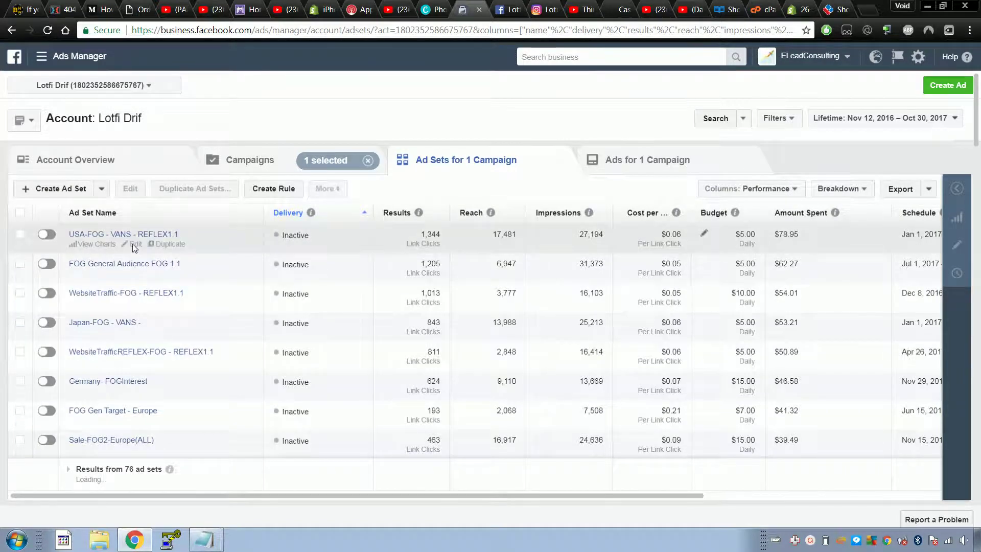
{"action": "left_click", "coordinate": [134, 245]}
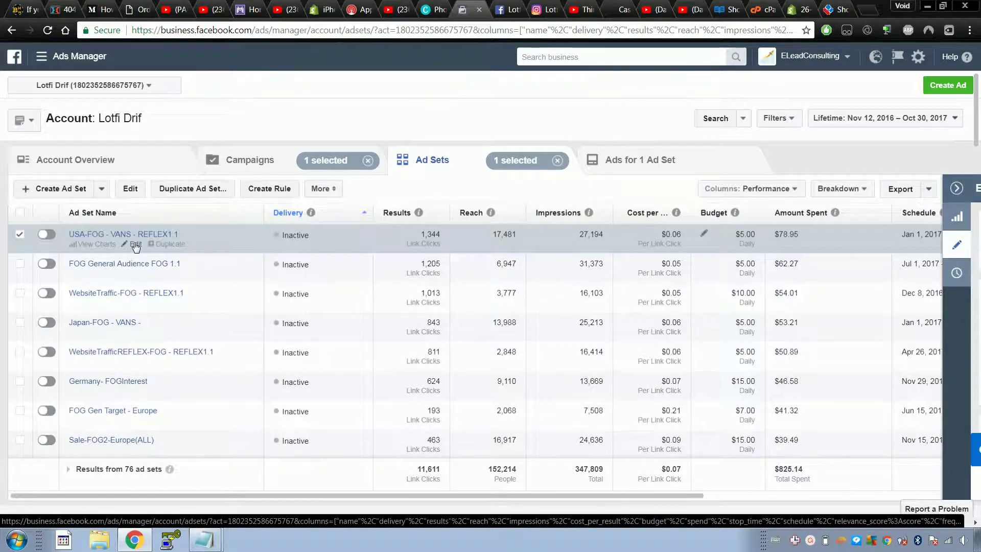
{"action": "left_click", "coordinate": [136, 245]}
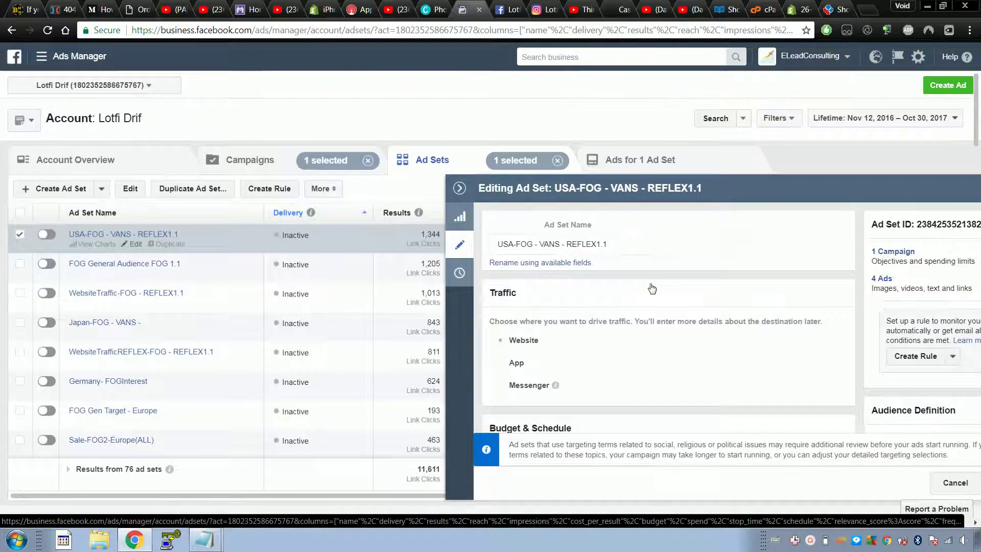
Step: Scroll down to Bid Amount and select the $0.06 manual bid beside the $1.14 suggestion
{"action": "scroll", "coordinate": [652, 289], "scroll_direction": "down", "scroll_amount": 5}
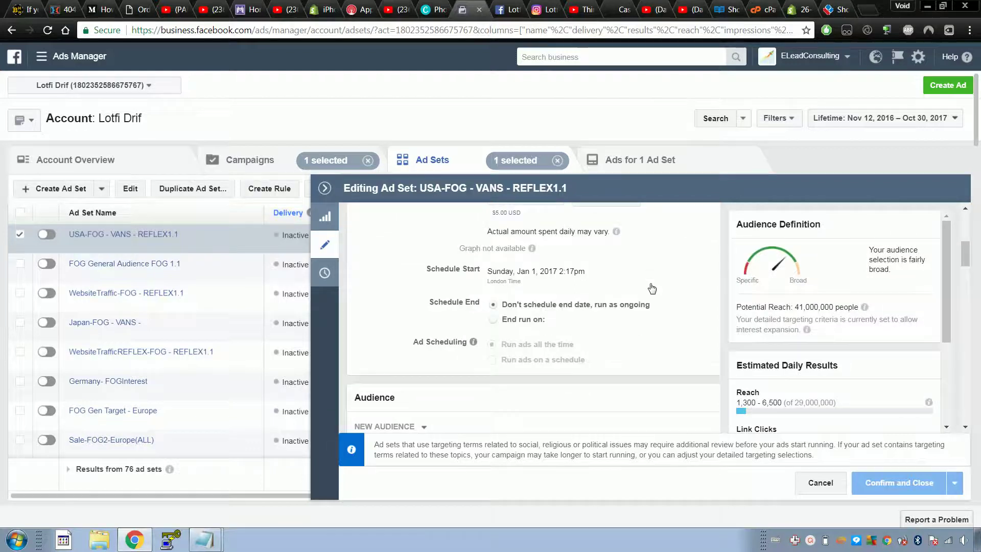
{"action": "scroll", "coordinate": [652, 289], "scroll_direction": "down", "scroll_amount": 15}
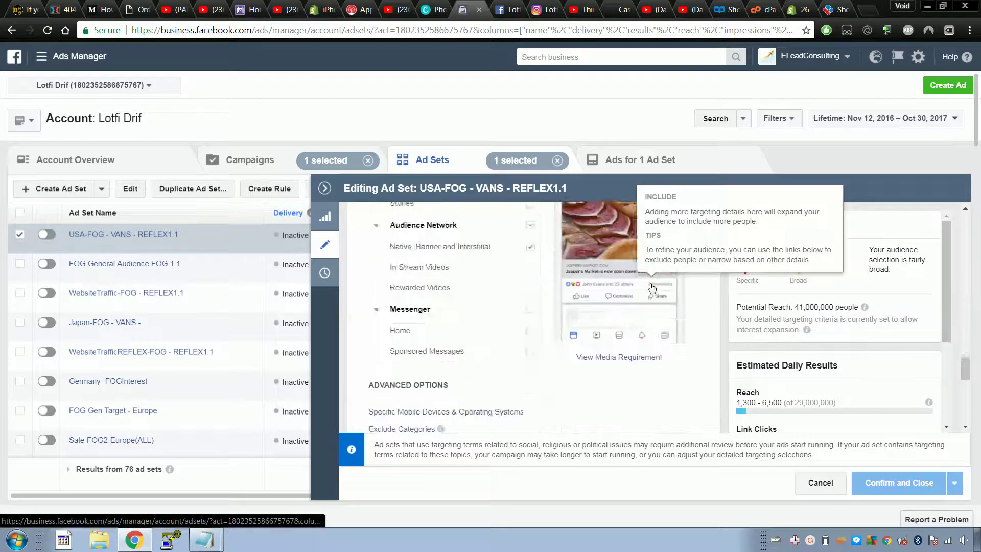
{"action": "scroll", "coordinate": [652, 288], "scroll_direction": "up", "scroll_amount": 8}
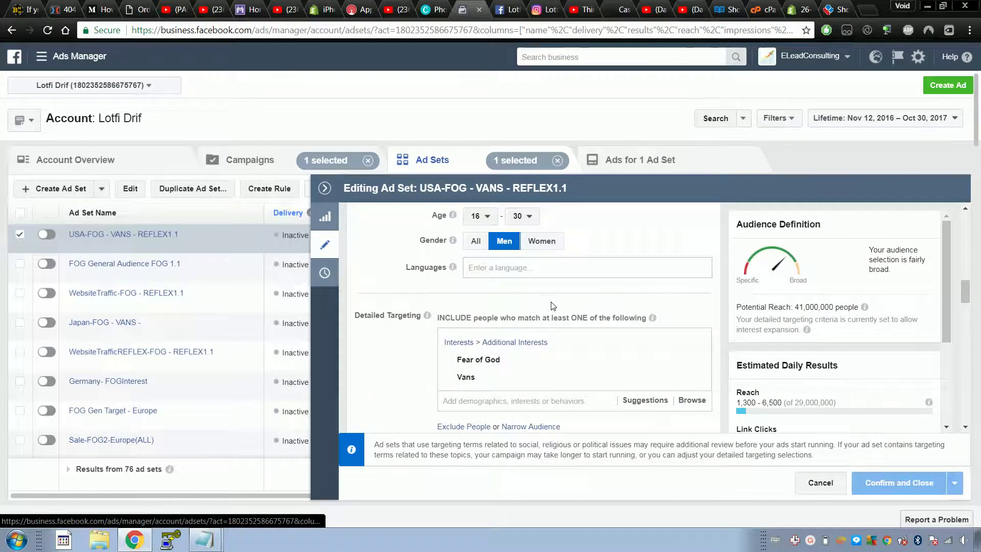
{"action": "scroll", "coordinate": [550, 306], "scroll_direction": "down", "scroll_amount": 2}
{"action": "scroll", "coordinate": [549, 309], "scroll_direction": "down", "scroll_amount": 3}
{"action": "scroll", "coordinate": [552, 308], "scroll_direction": "down", "scroll_amount": 9}
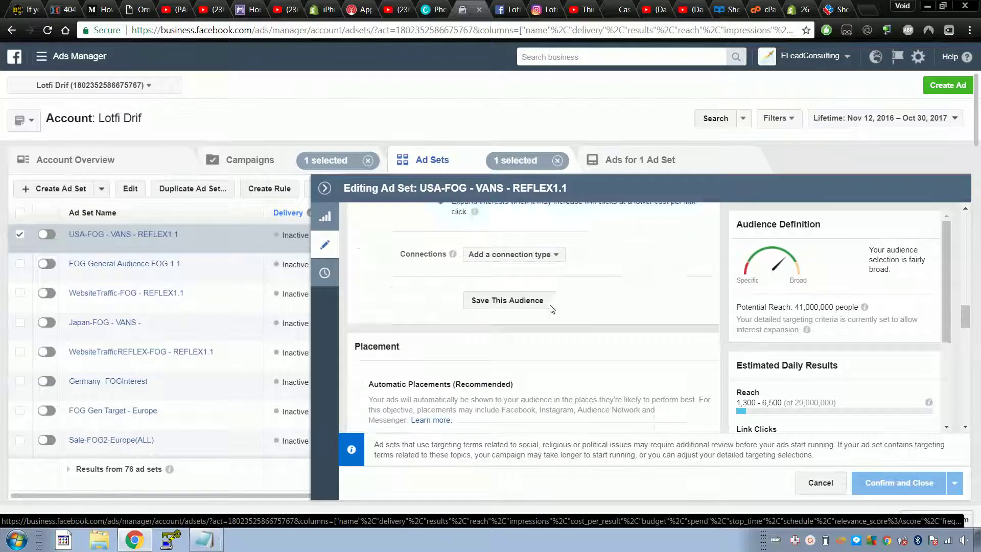
{"action": "scroll", "coordinate": [552, 309], "scroll_direction": "down", "scroll_amount": 9}
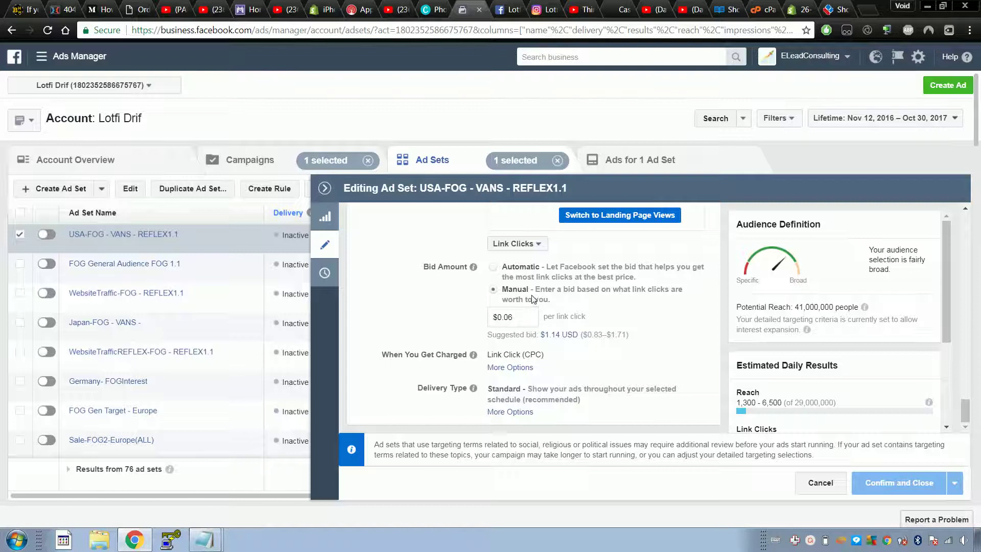
{"action": "double_click", "coordinate": [516, 317]}
Step: Compare the $0.06 bid with estimated daily results: 1,300–6,500 reach and 14–89 link clicks
{"action": "left_click", "coordinate": [447, 294]}
{"action": "scroll", "coordinate": [770, 329], "scroll_direction": "up", "scroll_amount": 2}
{"action": "scroll", "coordinate": [770, 330], "scroll_direction": "up", "scroll_amount": 3}
{"action": "scroll", "coordinate": [771, 329], "scroll_direction": "down", "scroll_amount": 3}
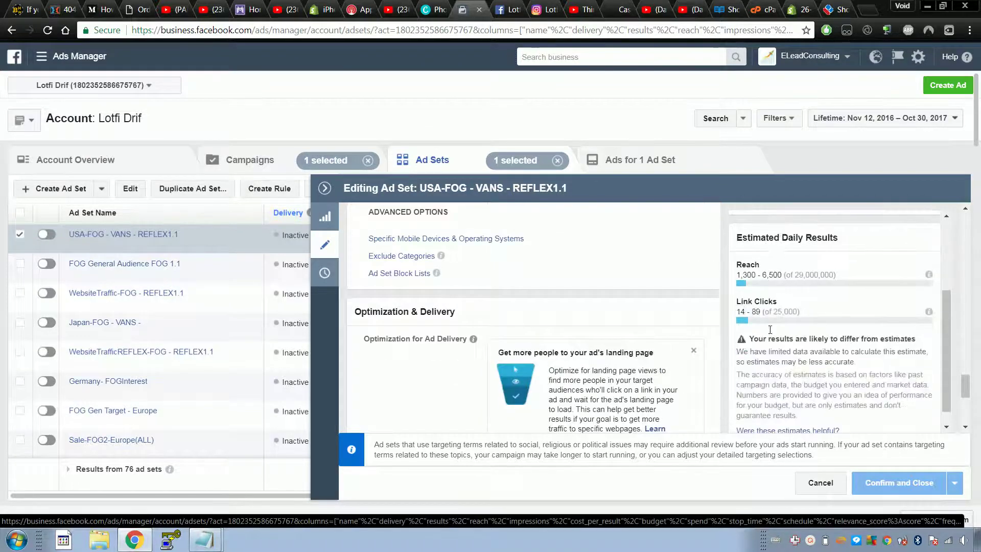
{"action": "scroll", "coordinate": [613, 335], "scroll_direction": "down", "scroll_amount": 5}
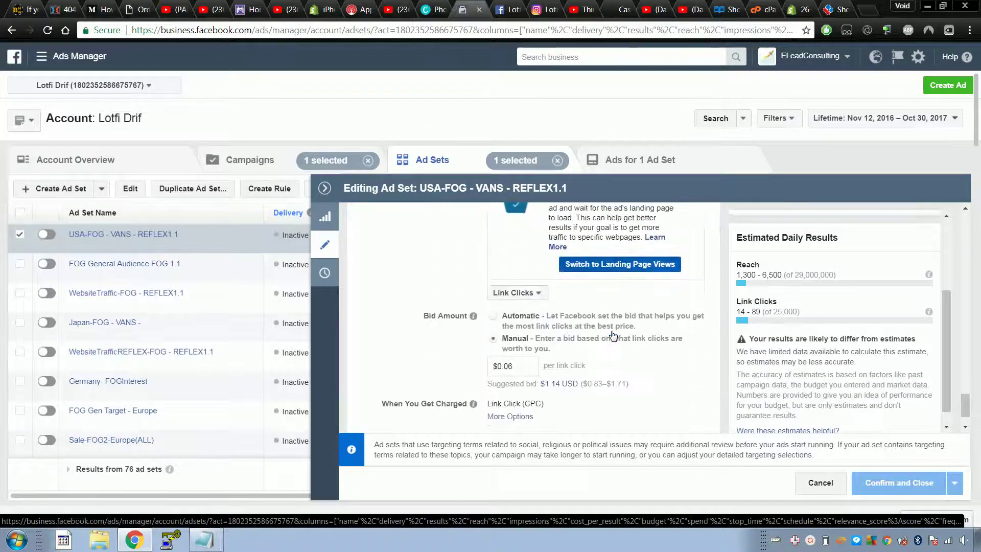
{"action": "scroll", "coordinate": [791, 343], "scroll_direction": "up", "scroll_amount": 3}
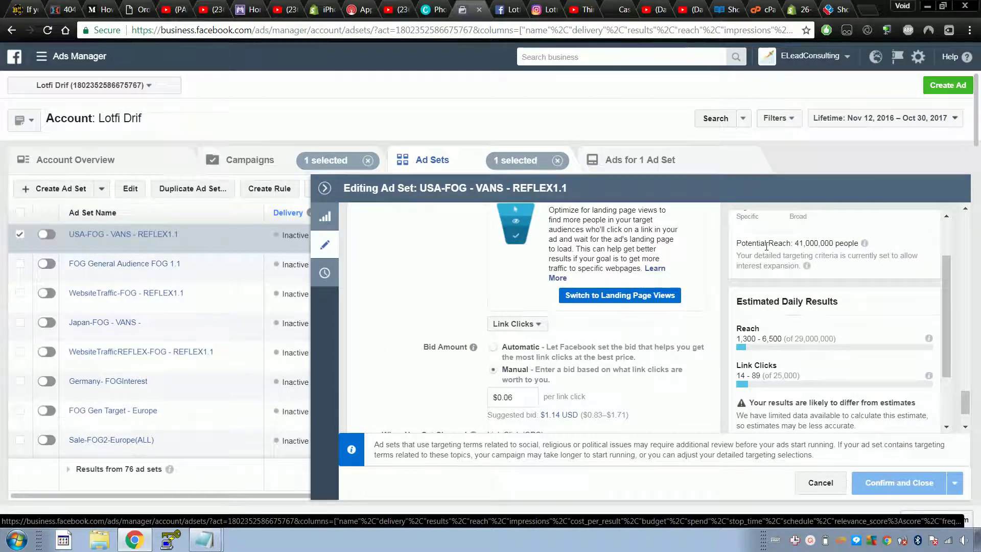
{"action": "mouse_move", "coordinate": [866, 244]}
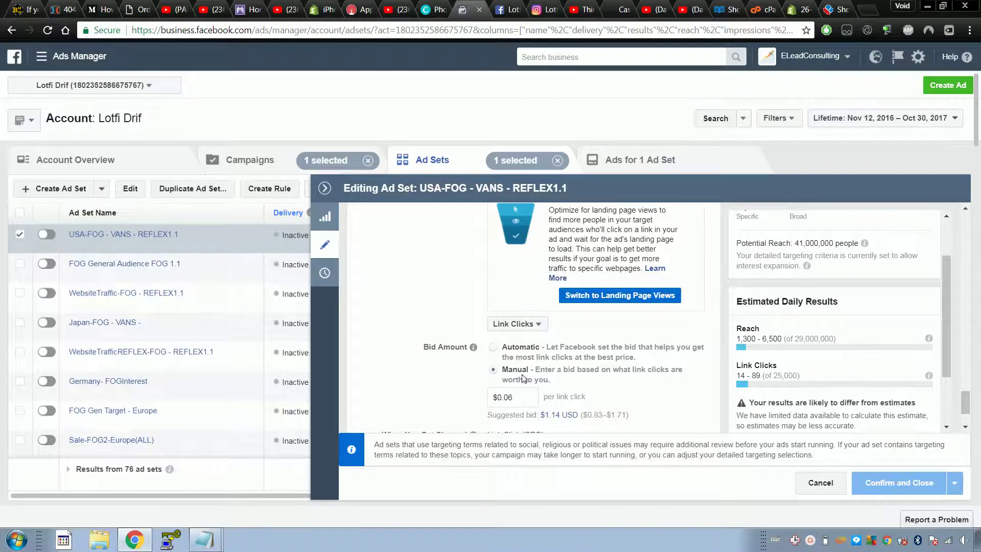
{"action": "scroll", "coordinate": [504, 384], "scroll_direction": "down", "scroll_amount": 3}
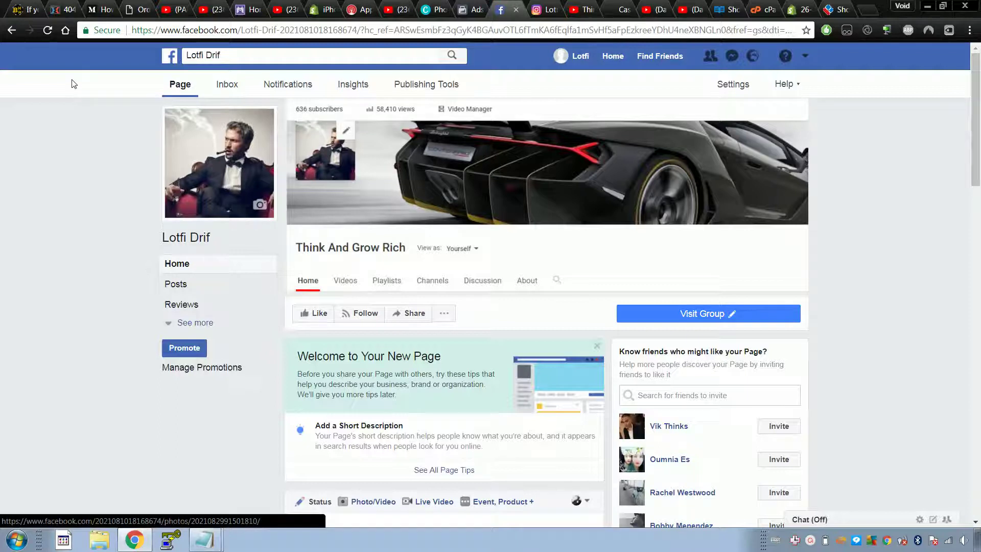
Step: Go back to the Facebook Ads Super Mastermind group and inspect its web address
{"action": "left_click", "coordinate": [14, 32]}
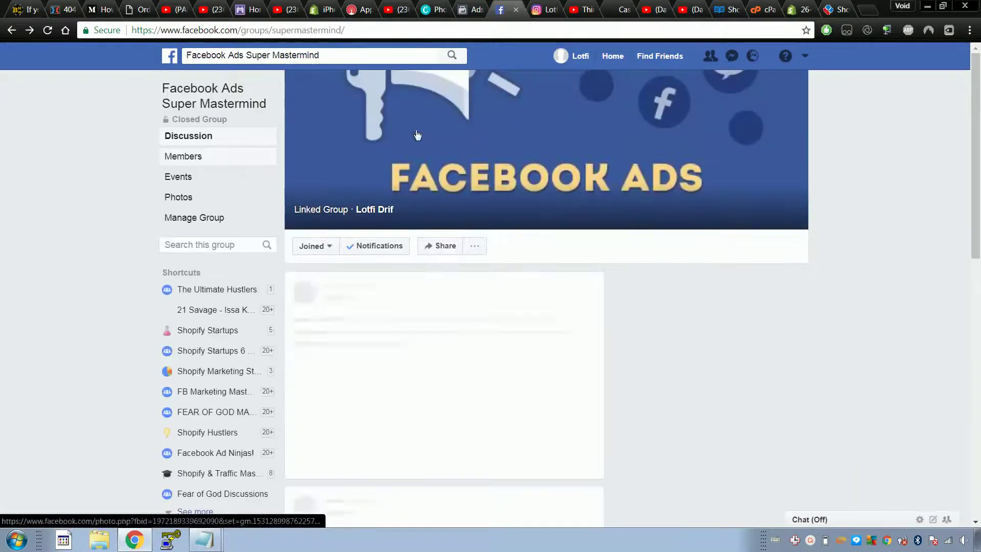
{"action": "left_click", "coordinate": [469, 6]}
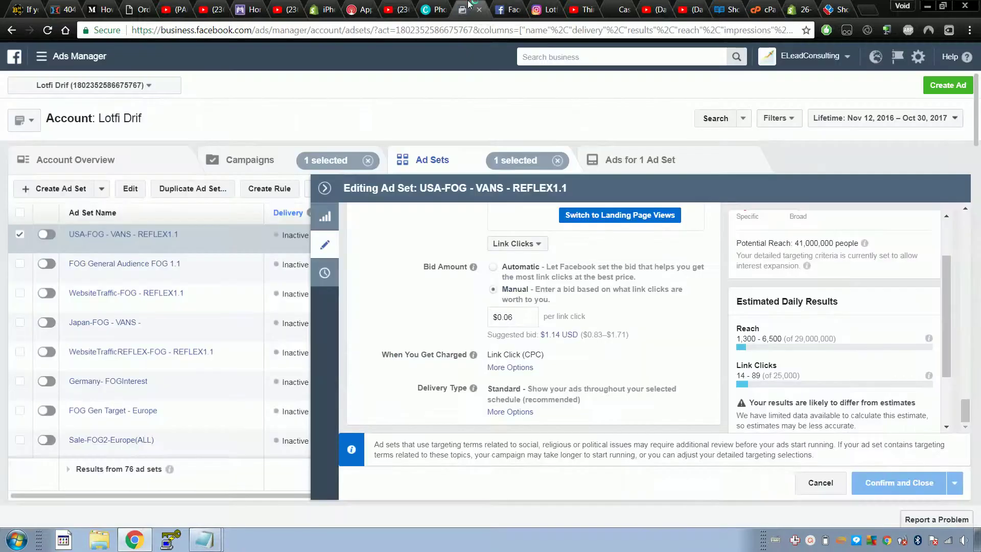
{"action": "left_click", "coordinate": [507, 6]}
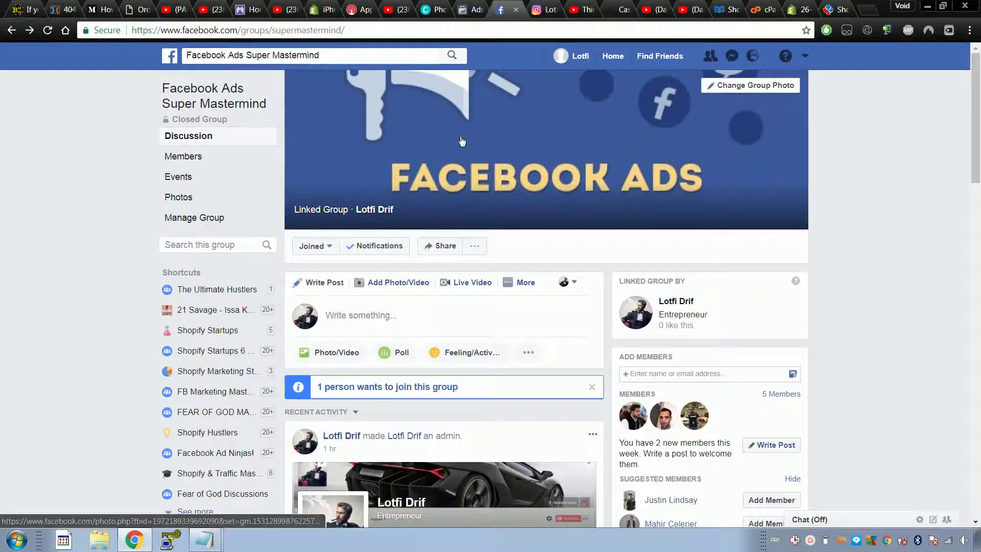
{"action": "scroll", "coordinate": [461, 148], "scroll_direction": "down", "scroll_amount": 3}
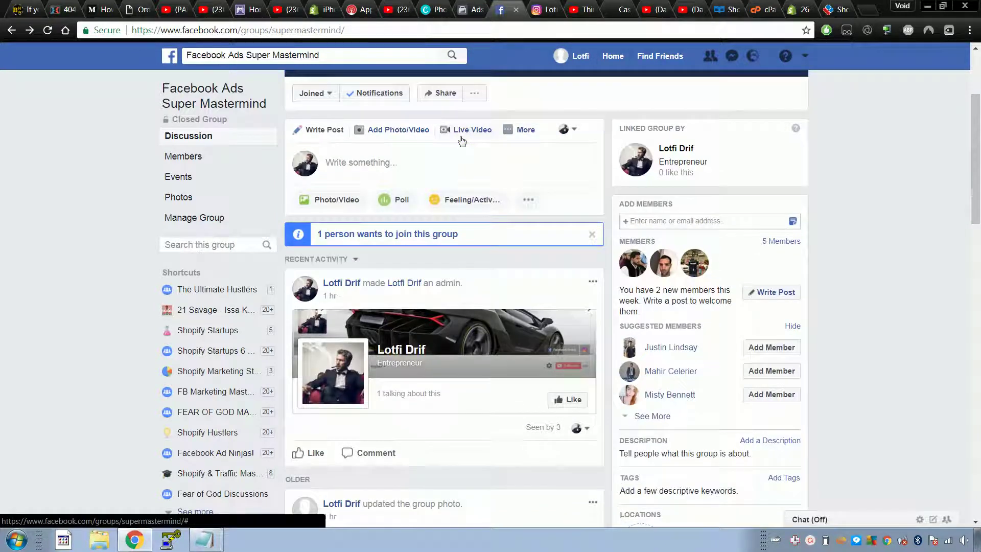
{"action": "scroll", "coordinate": [461, 140], "scroll_direction": "up", "scroll_amount": 2}
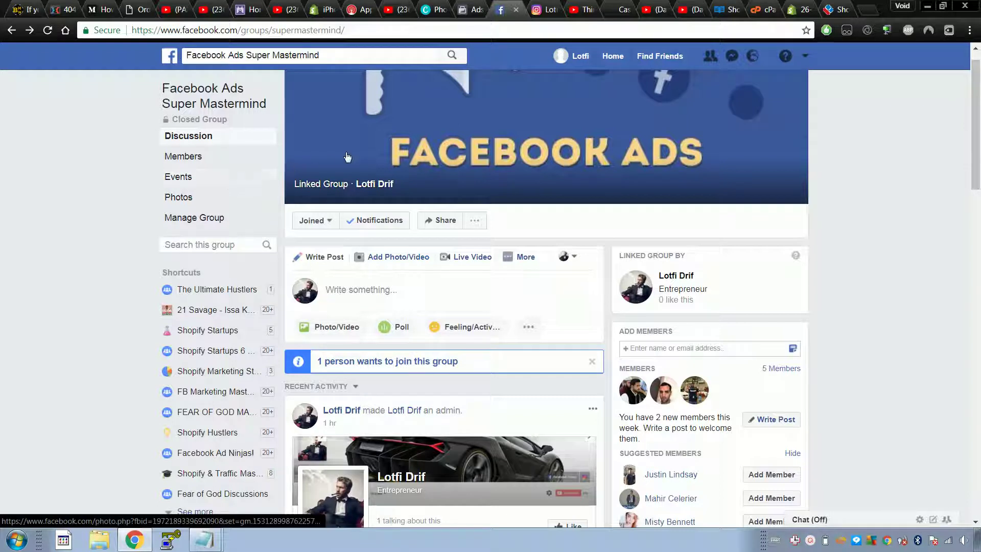
{"action": "left_click", "coordinate": [496, 31]}
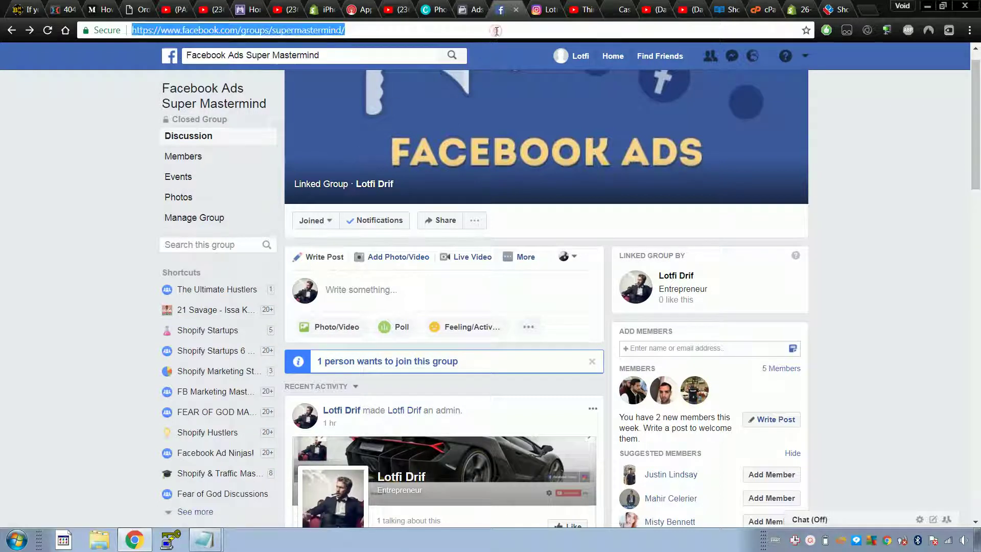
{"action": "left_click", "coordinate": [496, 31]}
{"action": "left_click", "coordinate": [497, 31]}
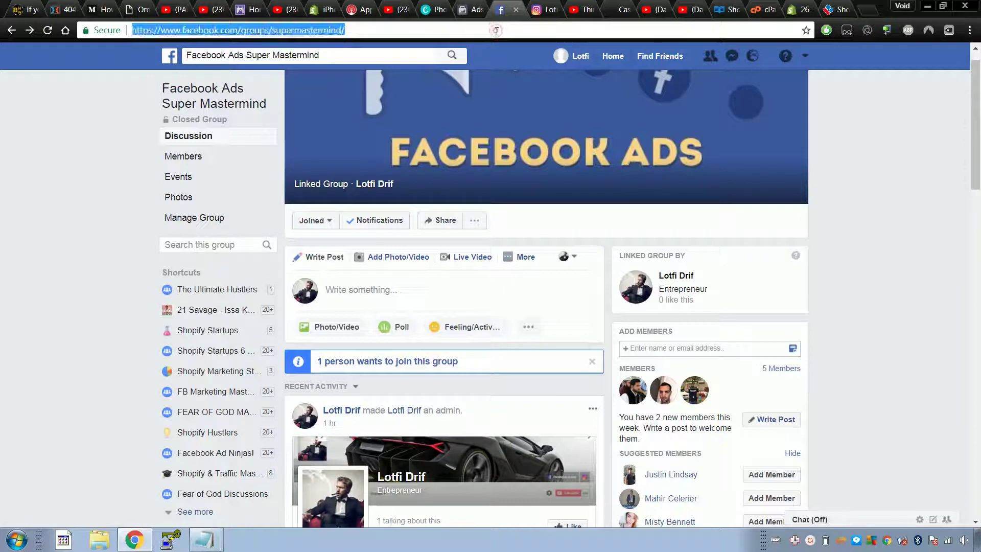
{"action": "left_click", "coordinate": [496, 31]}
{"action": "double_click", "coordinate": [496, 31]}
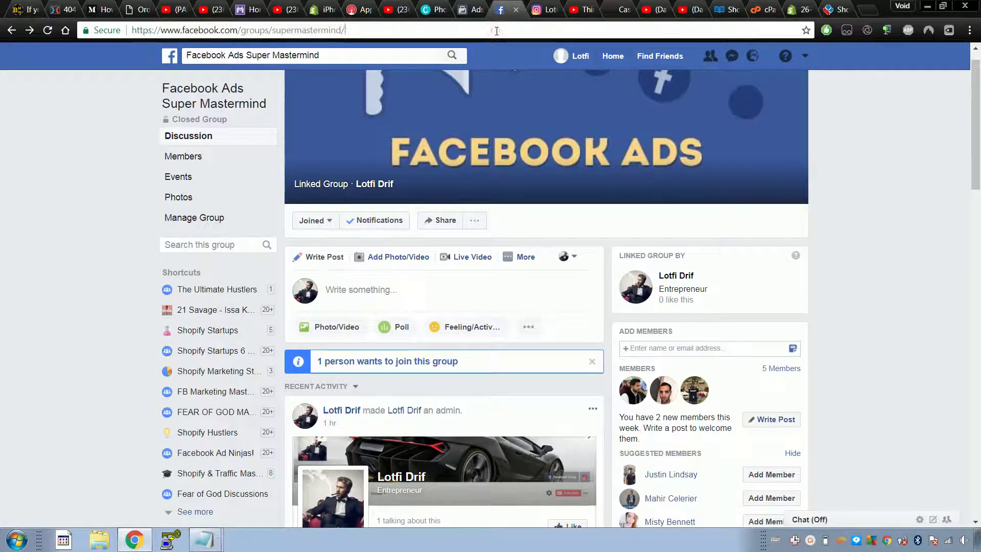
Step: Browse the group feed, then return to the ad set editor in Ads Manager
{"action": "scroll", "coordinate": [450, 166], "scroll_direction": "down", "scroll_amount": 5}
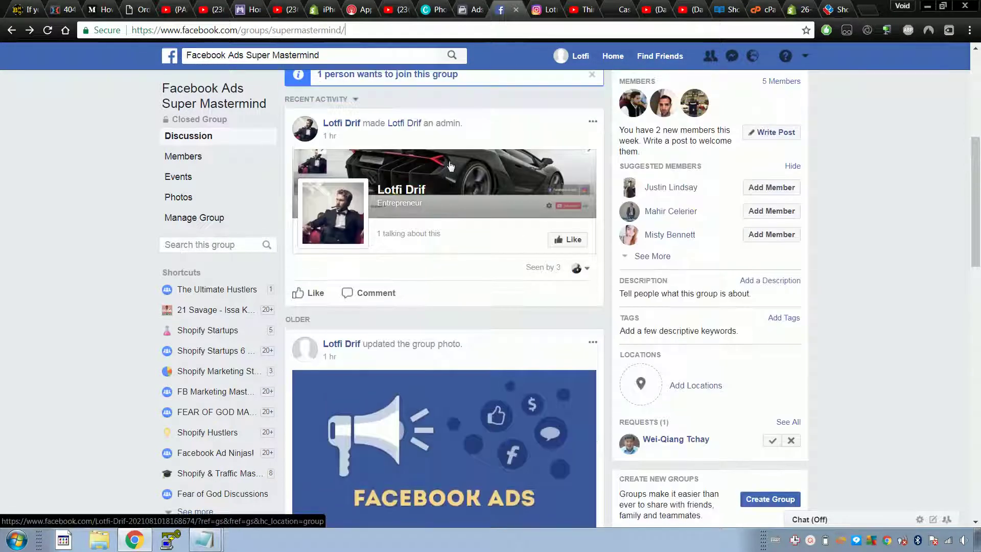
{"action": "scroll", "coordinate": [463, 258], "scroll_direction": "up", "scroll_amount": 1}
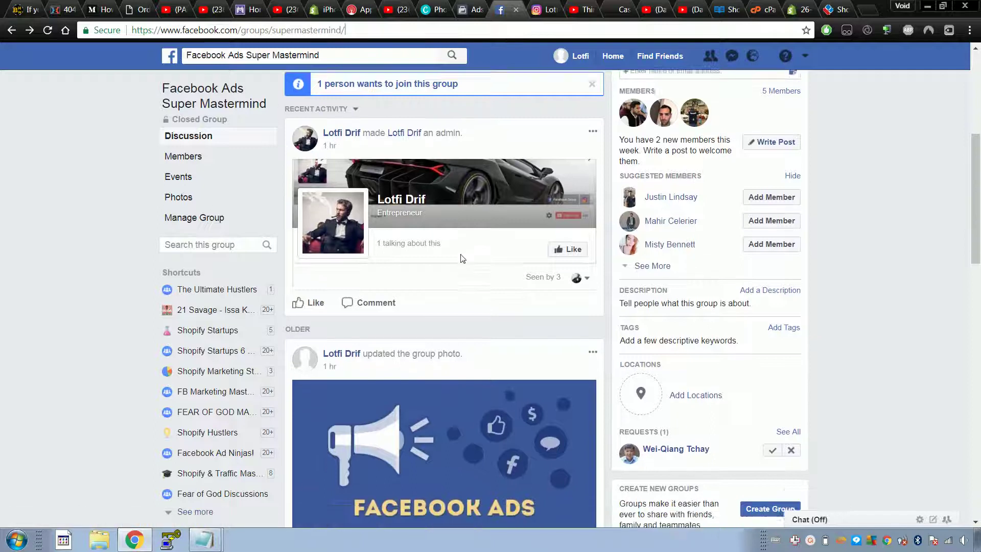
{"action": "scroll", "coordinate": [463, 258], "scroll_direction": "down", "scroll_amount": 5}
{"action": "scroll", "coordinate": [463, 258], "scroll_direction": "up", "scroll_amount": 5}
{"action": "scroll", "coordinate": [463, 258], "scroll_direction": "down", "scroll_amount": 1}
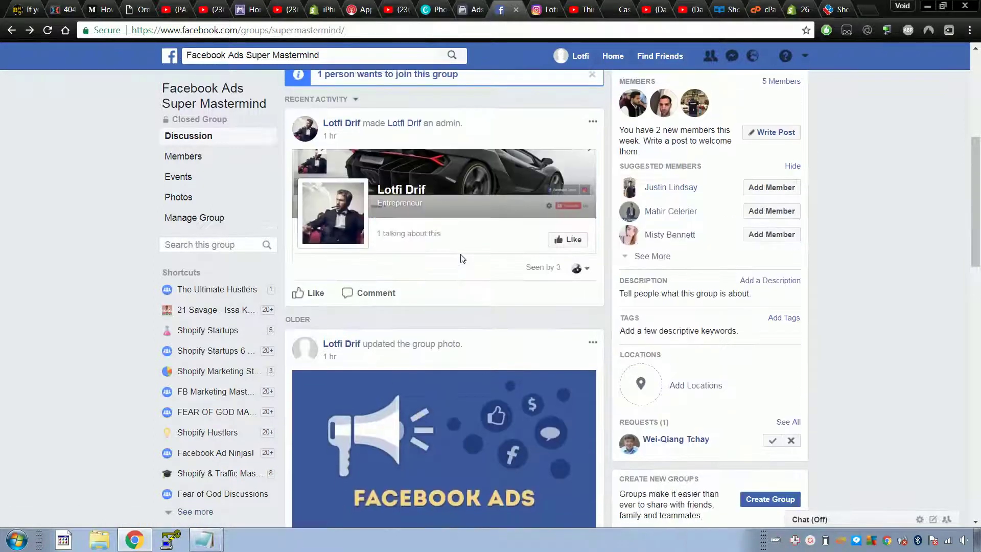
{"action": "scroll", "coordinate": [463, 258], "scroll_direction": "down", "scroll_amount": 1}
{"action": "scroll", "coordinate": [452, 295], "scroll_direction": "up", "scroll_amount": 6}
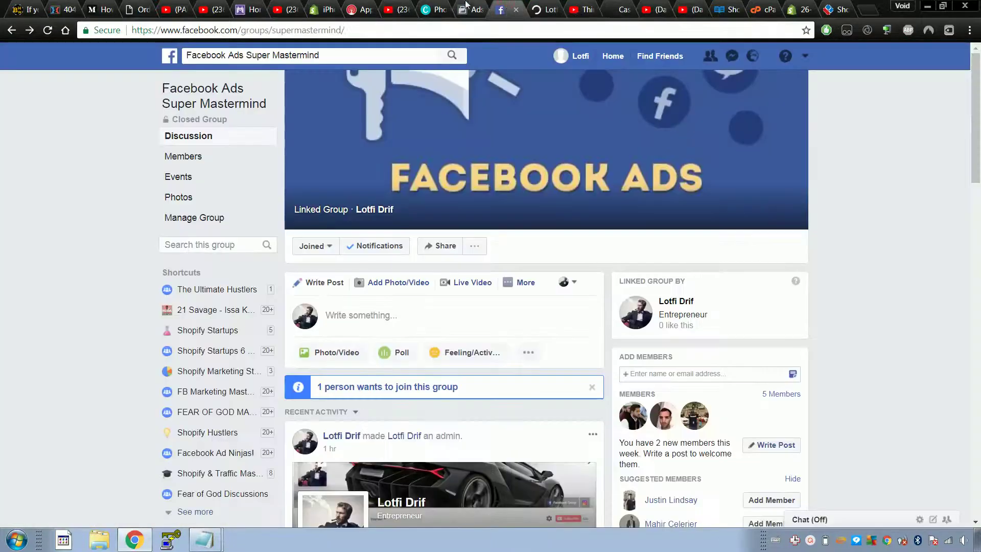
{"action": "left_click", "coordinate": [466, 7]}
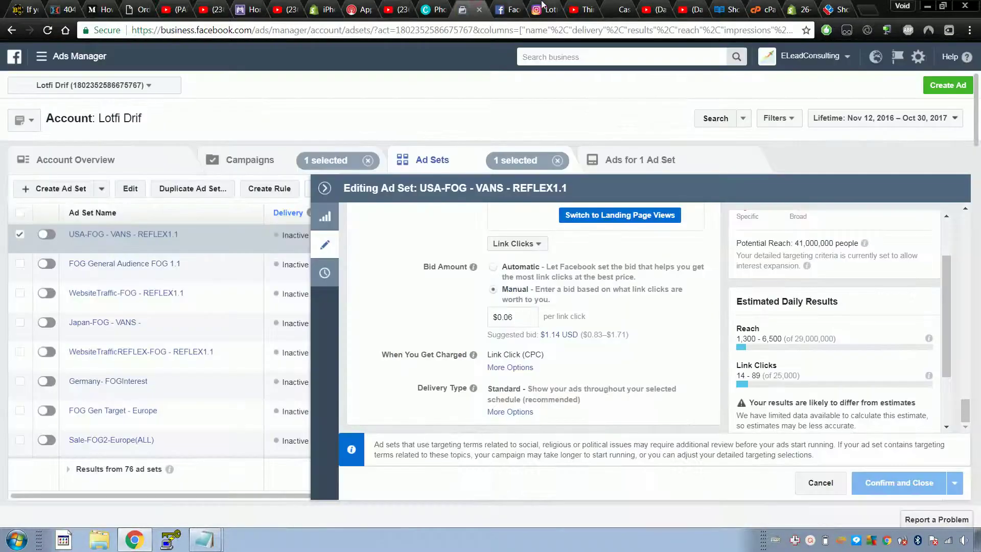
{"action": "left_click", "coordinate": [543, 5]}
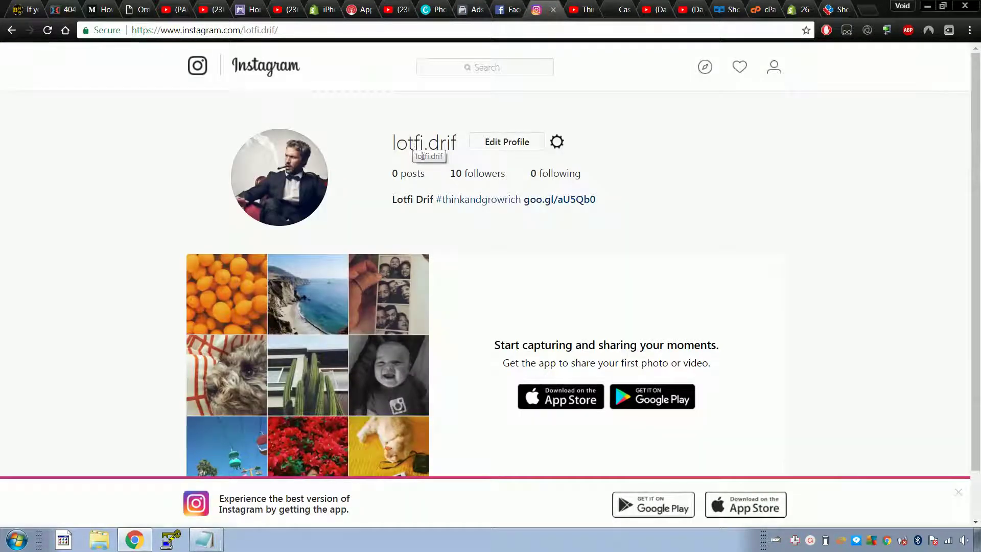
{"action": "triple_click", "coordinate": [412, 172]}
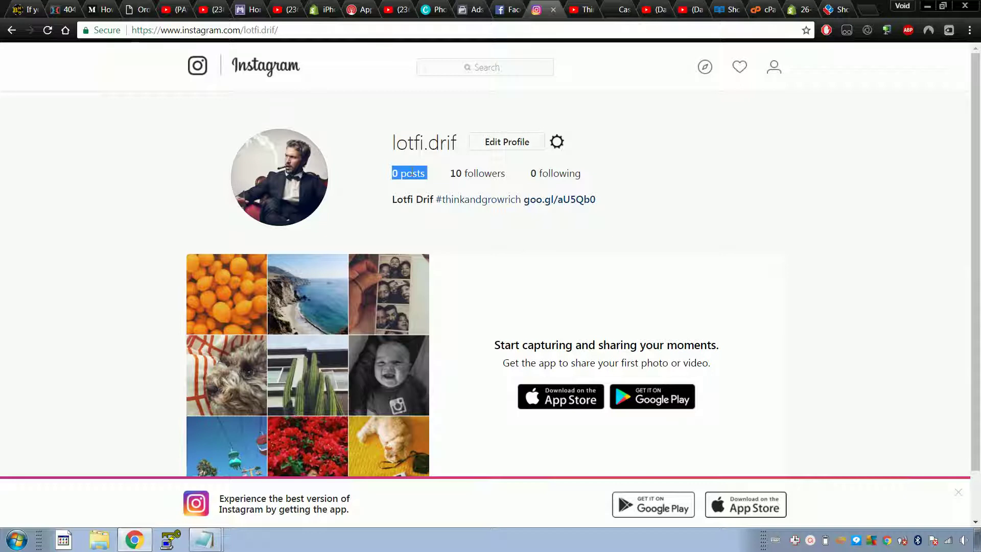
{"action": "left_click", "coordinate": [412, 172]}
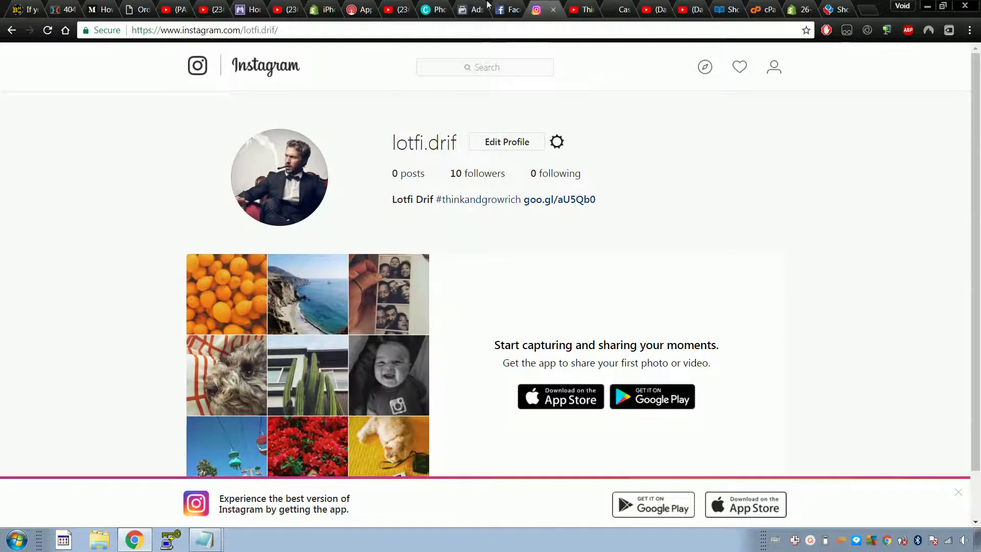
{"action": "left_click", "coordinate": [508, 9]}
{"action": "left_click", "coordinate": [473, 10]}
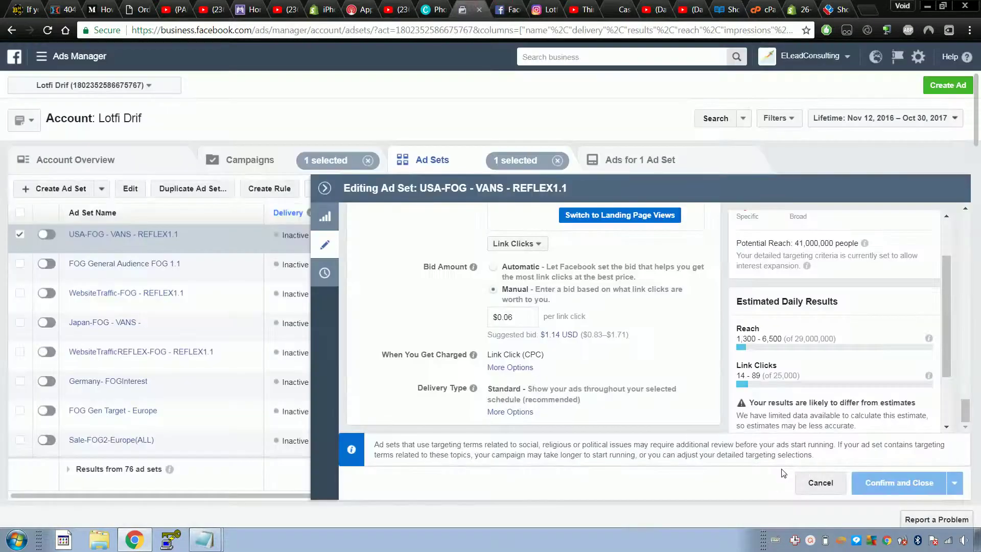